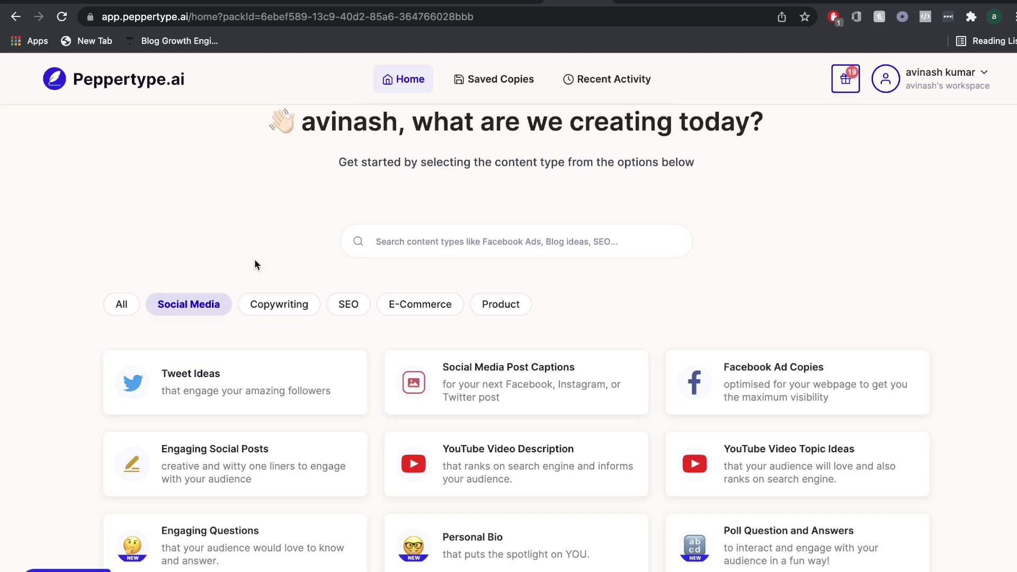
Browse the Copywriting, SEO and E-Commerce template categories, ending back on SEO.
{"action": "left_click", "coordinate": [260, 312]}
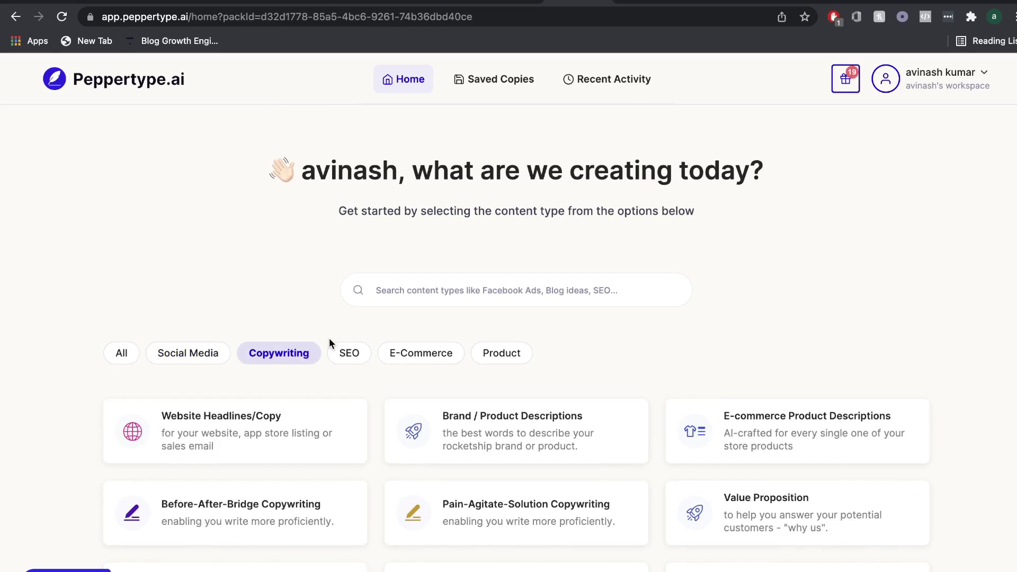
{"action": "left_click", "coordinate": [345, 352]}
{"action": "left_click", "coordinate": [439, 352]}
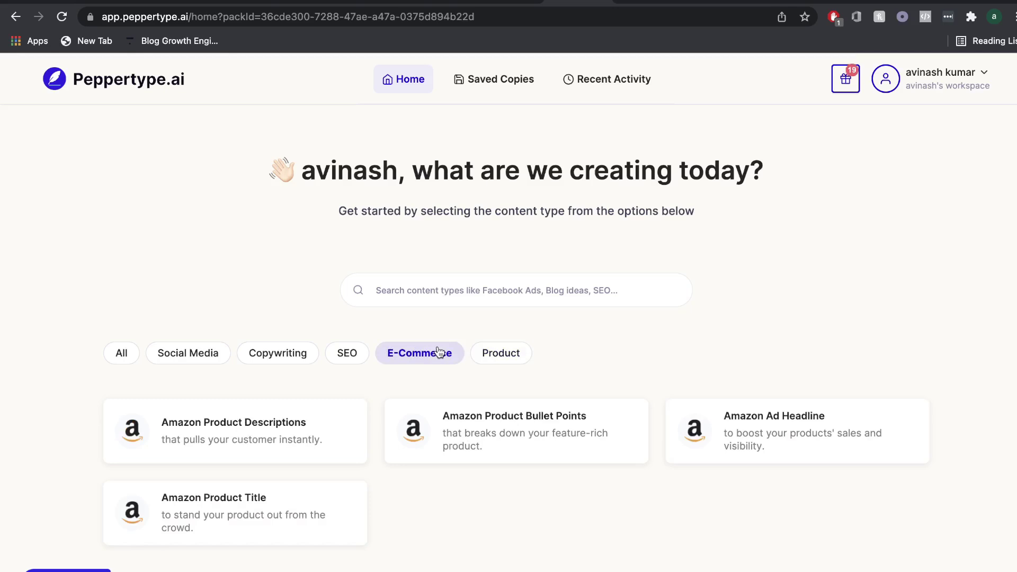
{"action": "left_click", "coordinate": [347, 352]}
{"action": "scroll", "coordinate": [521, 423], "scroll_direction": "down", "scroll_amount": 2}
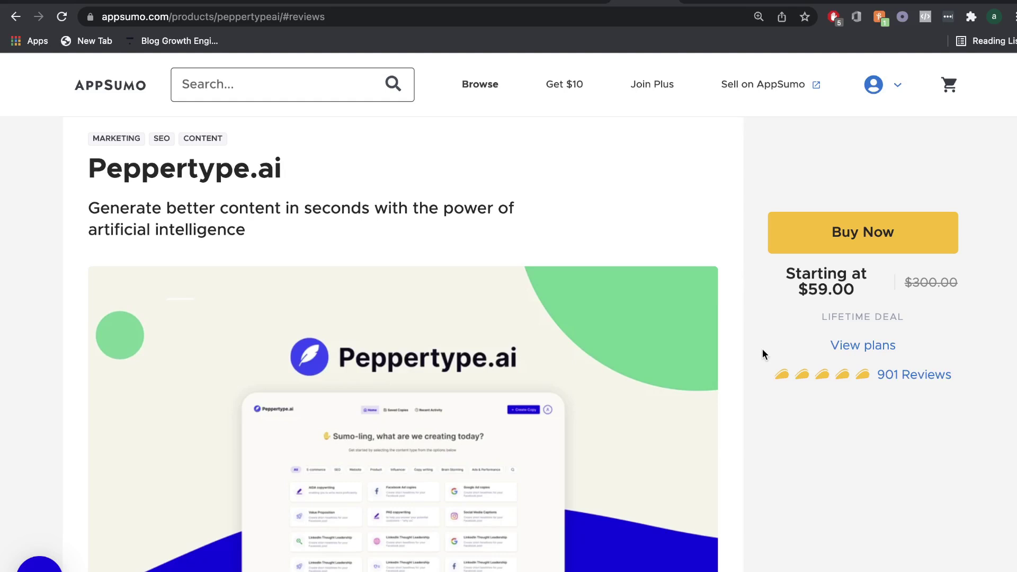
Look over the AppSumo Peppertype.ai license tiers and jump to the 901 reviews.
{"action": "scroll", "coordinate": [817, 419], "scroll_direction": "down", "scroll_amount": 1}
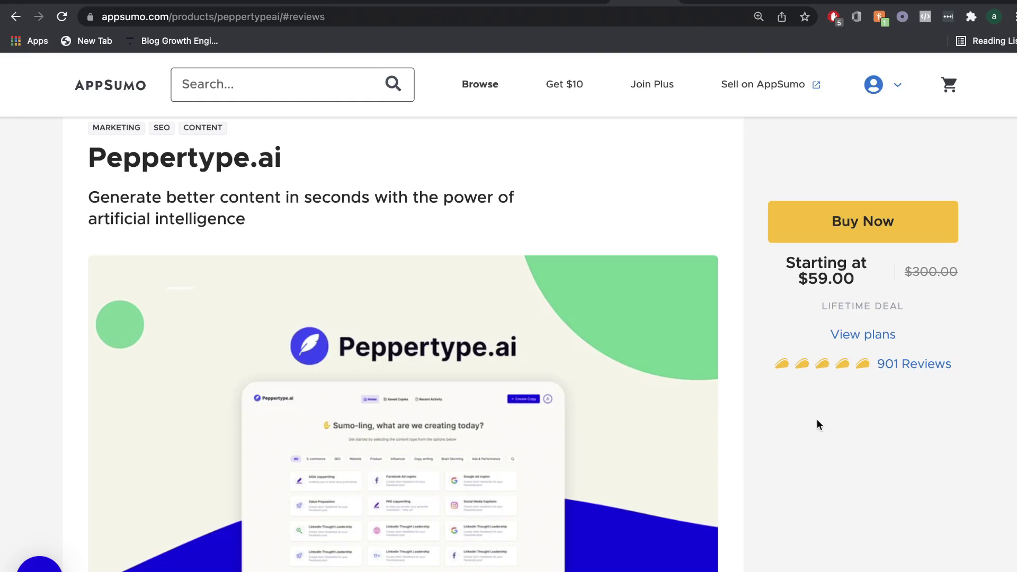
{"action": "scroll", "coordinate": [826, 424], "scroll_direction": "down", "scroll_amount": 15}
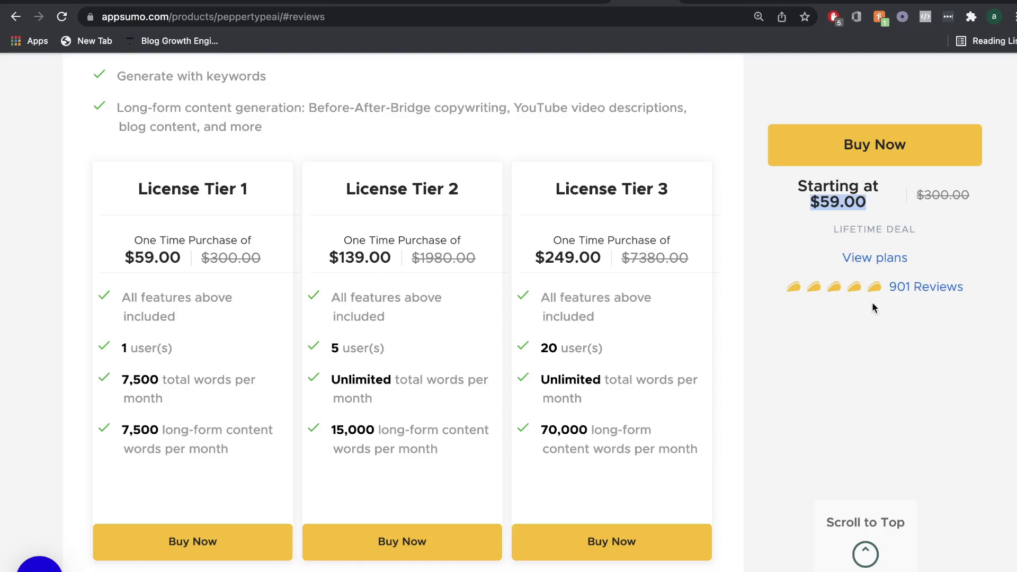
{"action": "left_click", "coordinate": [924, 290]}
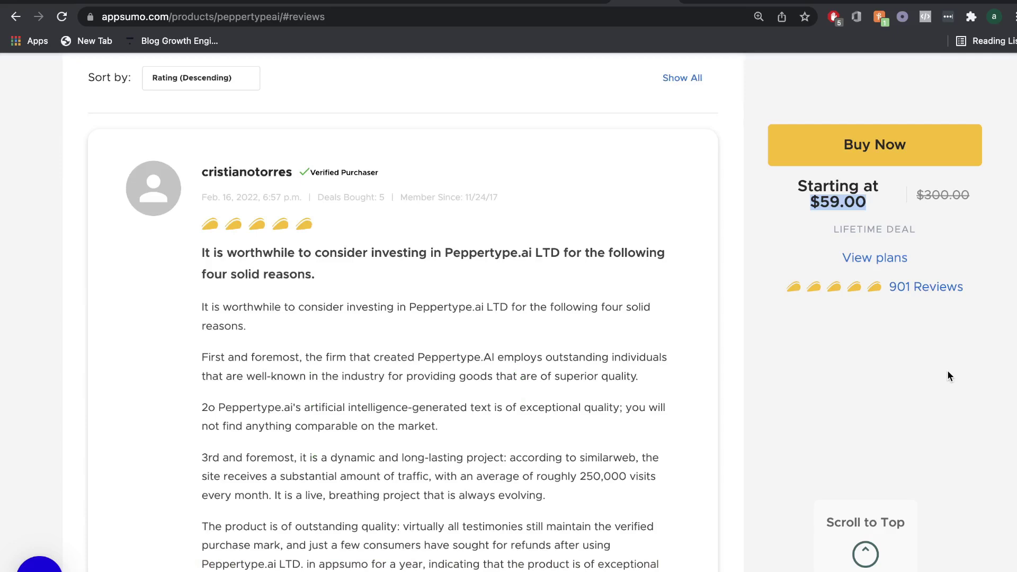
Read through AppSumo's customer reviews, then bring up the G2 reviews page (4.7/5, 380 reviews).
{"action": "scroll", "coordinate": [662, 268], "scroll_direction": "down", "scroll_amount": 10}
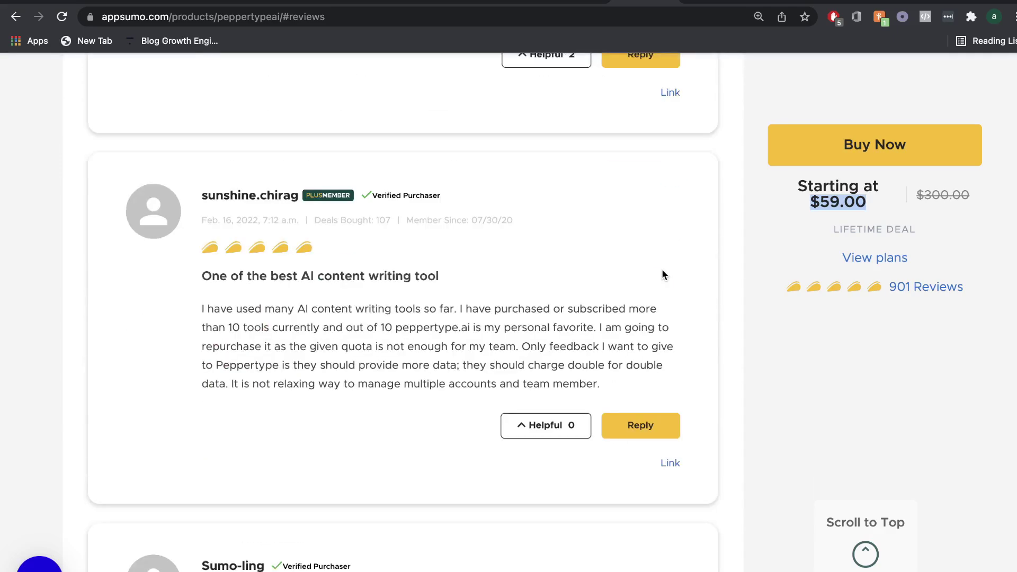
{"action": "scroll", "coordinate": [663, 270], "scroll_direction": "down", "scroll_amount": 8}
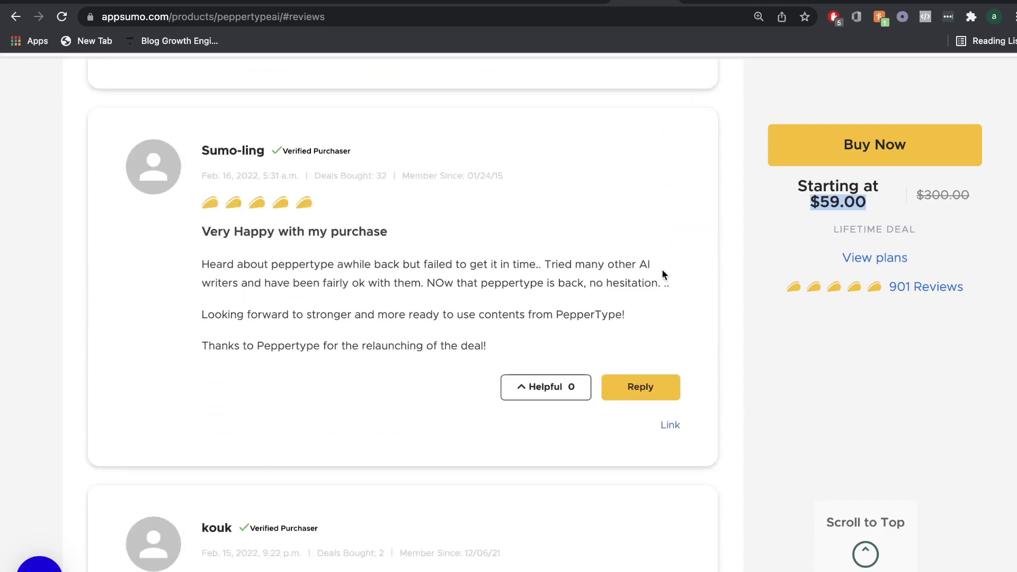
{"action": "scroll", "coordinate": [662, 271], "scroll_direction": "down", "scroll_amount": 8}
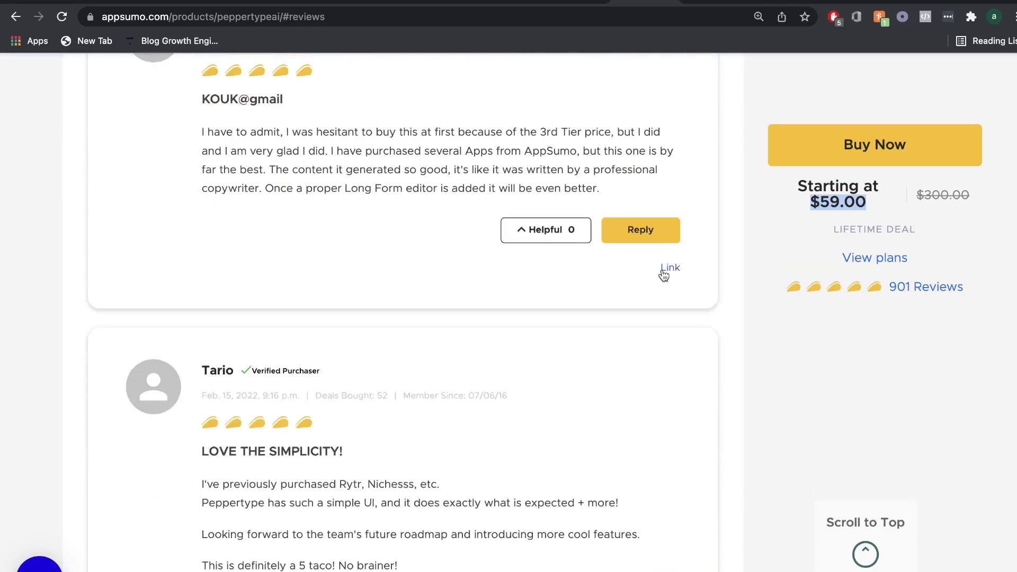
{"action": "scroll", "coordinate": [663, 271], "scroll_direction": "down", "scroll_amount": 4}
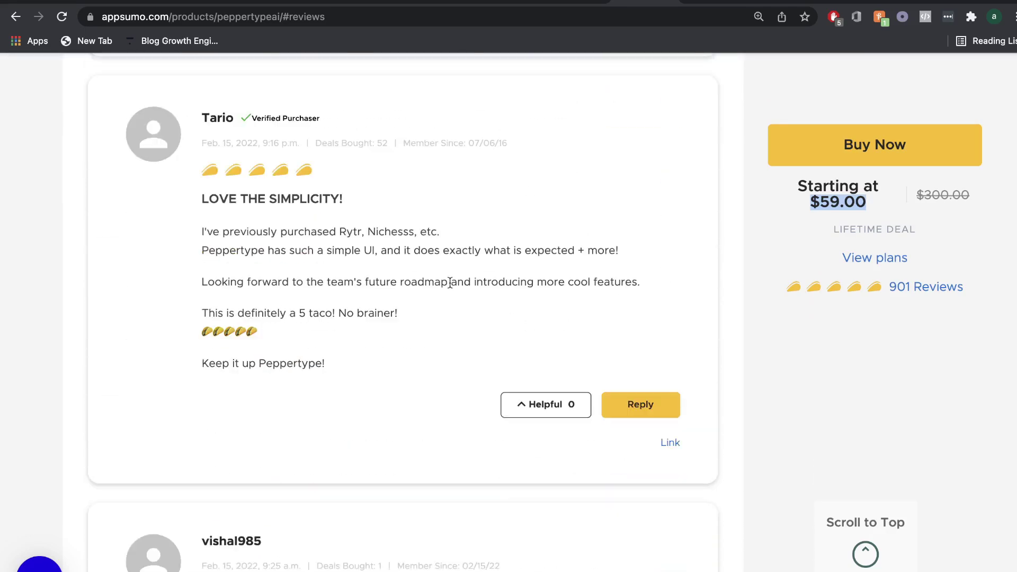
{"action": "scroll", "coordinate": [434, 328], "scroll_direction": "down", "scroll_amount": 4}
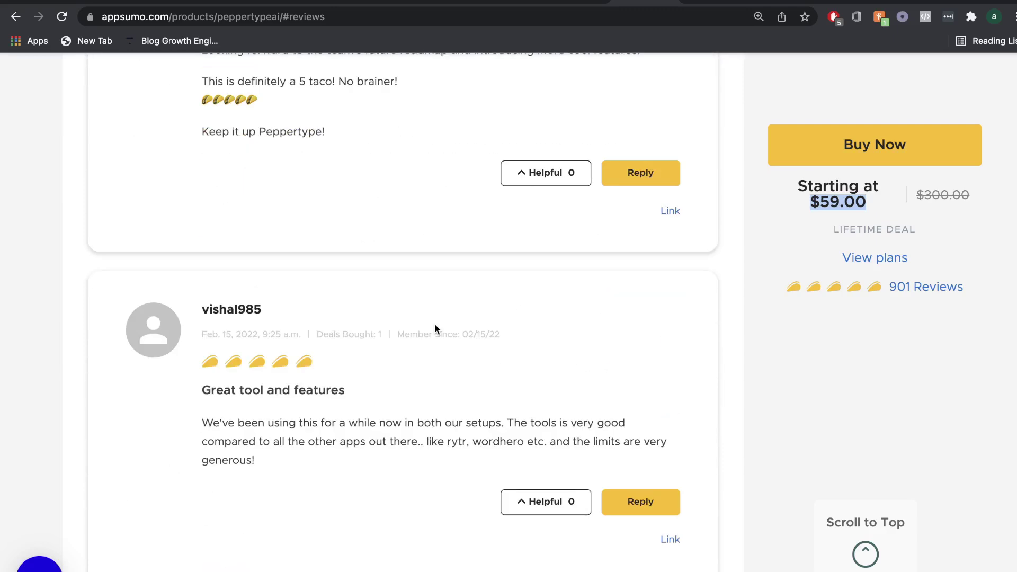
{"action": "key", "text": "ctrl+Tab"}
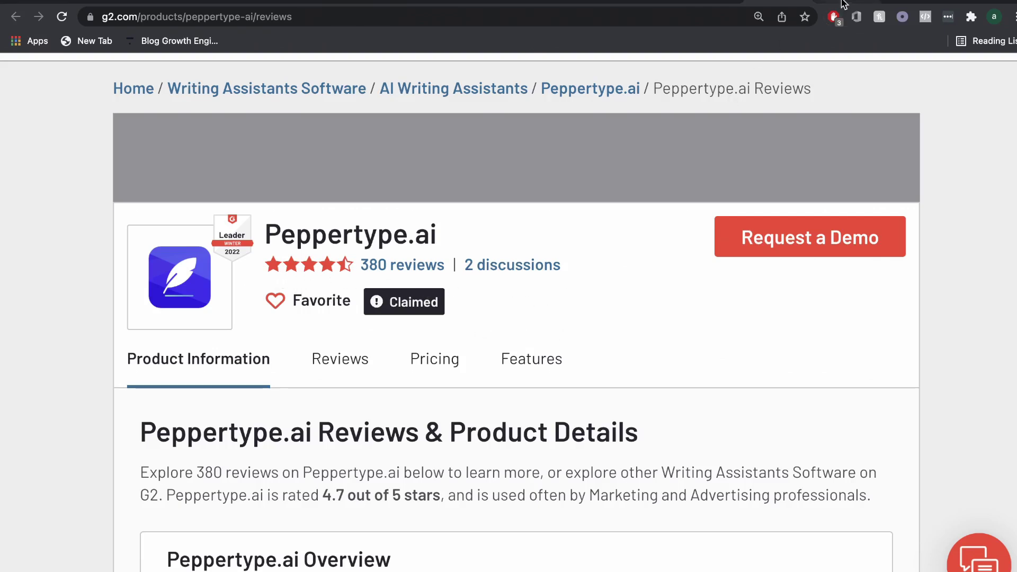
Check Peppertype's Capterra and Software Advice ratings, then go back to the Peppertype.ai tab.
{"action": "key", "text": "ctrl+Tab"}
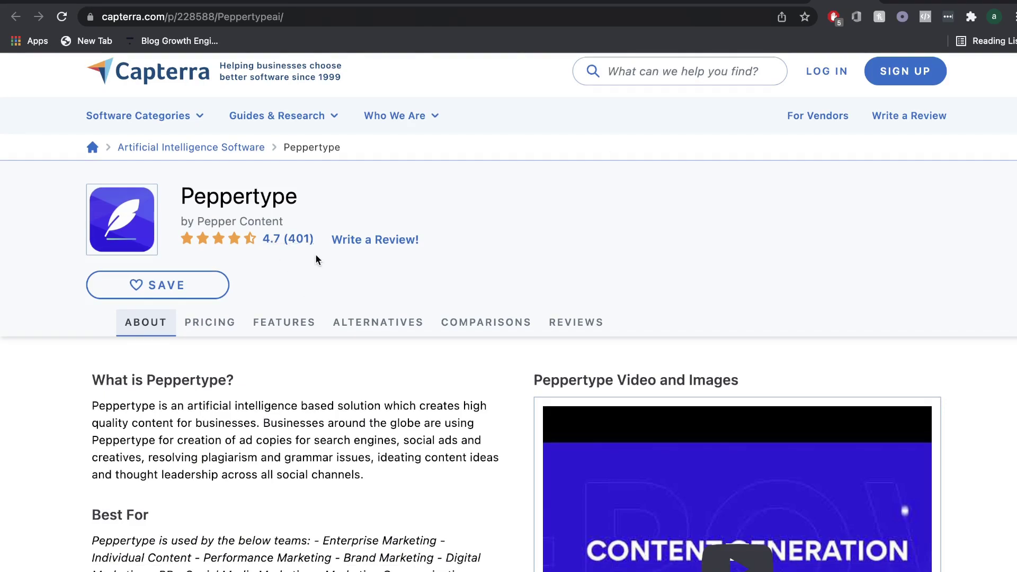
{"action": "left_click", "coordinate": [898, 2]}
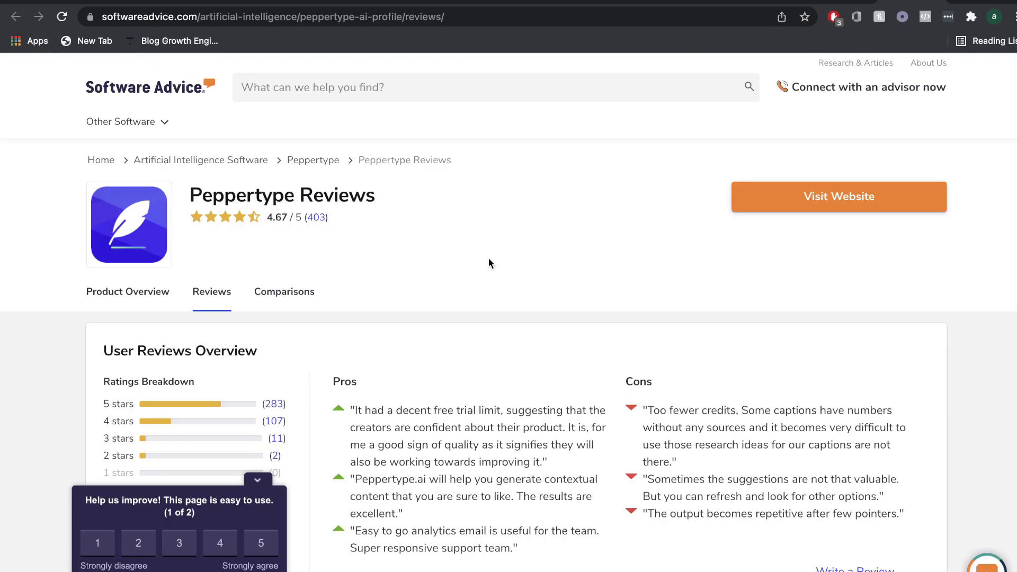
{"action": "scroll", "coordinate": [430, 313], "scroll_direction": "down", "scroll_amount": 1}
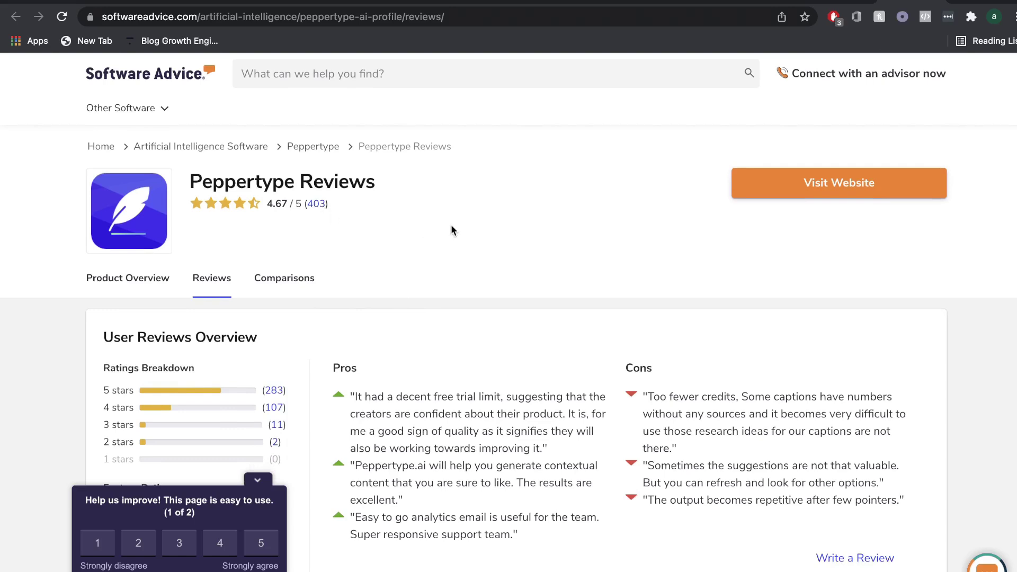
{"action": "key", "text": "ctrl+Tab"}
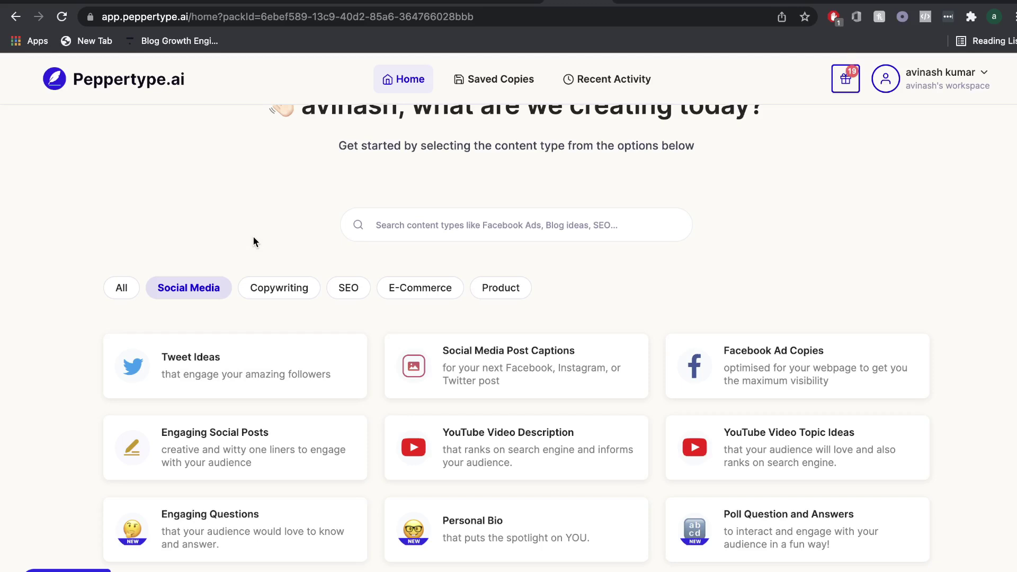
{"action": "scroll", "coordinate": [513, 140], "scroll_direction": "up", "scroll_amount": 2}
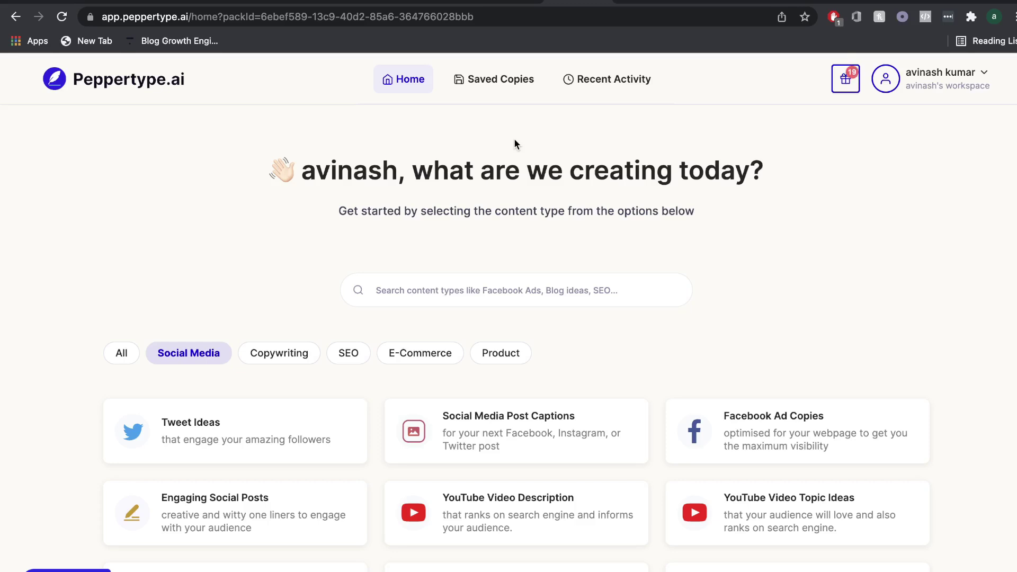
{"action": "scroll", "coordinate": [497, 379], "scroll_direction": "down", "scroll_amount": 5}
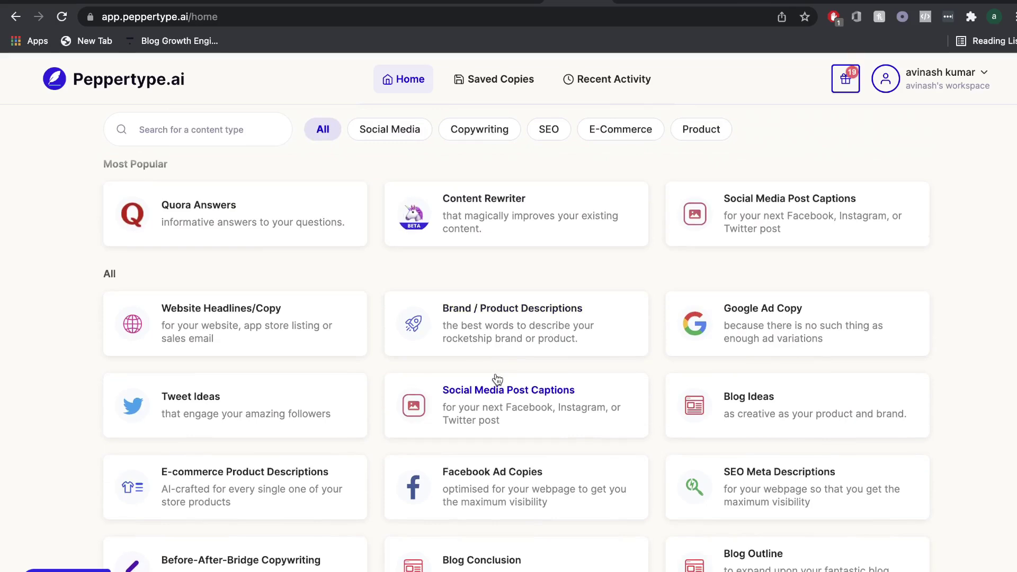
{"action": "scroll", "coordinate": [496, 376], "scroll_direction": "down", "scroll_amount": 5}
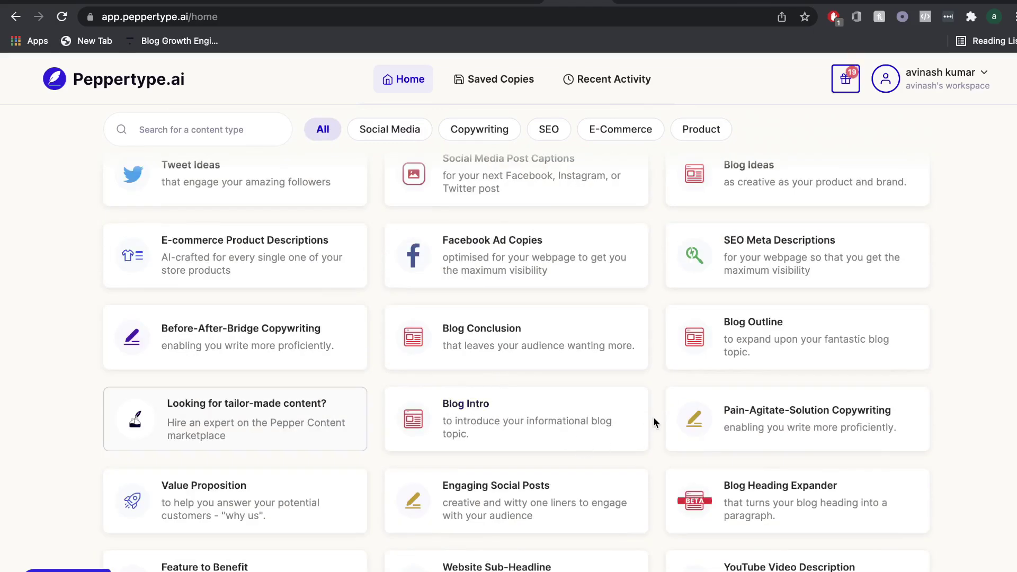
{"action": "scroll", "coordinate": [655, 422], "scroll_direction": "down", "scroll_amount": 4}
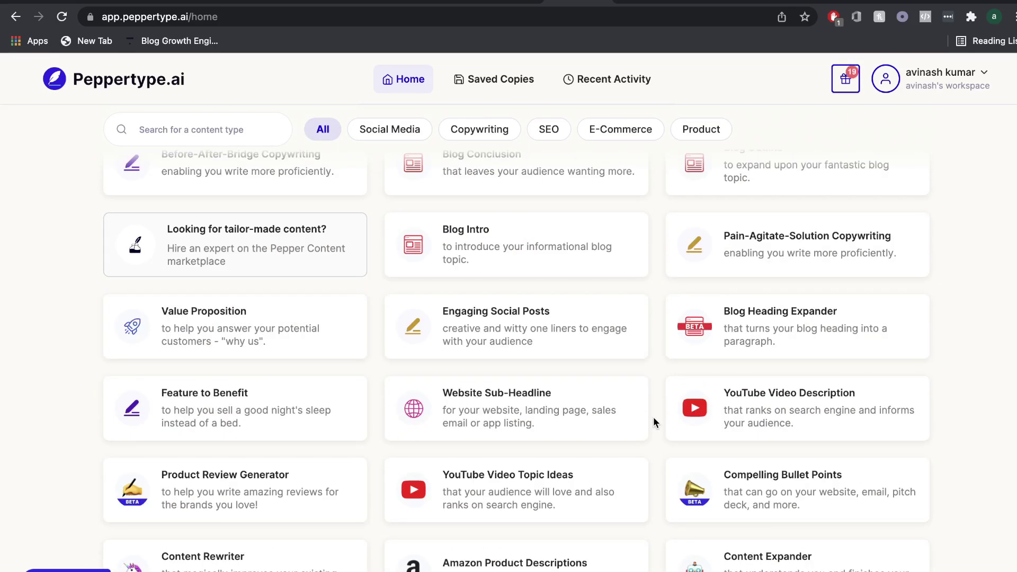
{"action": "scroll", "coordinate": [653, 416], "scroll_direction": "up", "scroll_amount": 15}
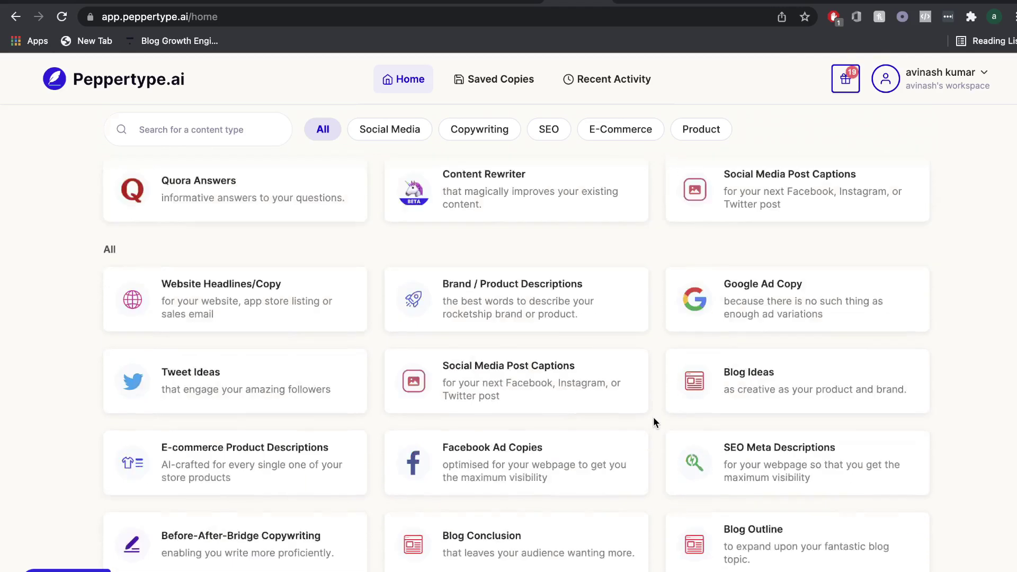
{"action": "left_click", "coordinate": [189, 340]}
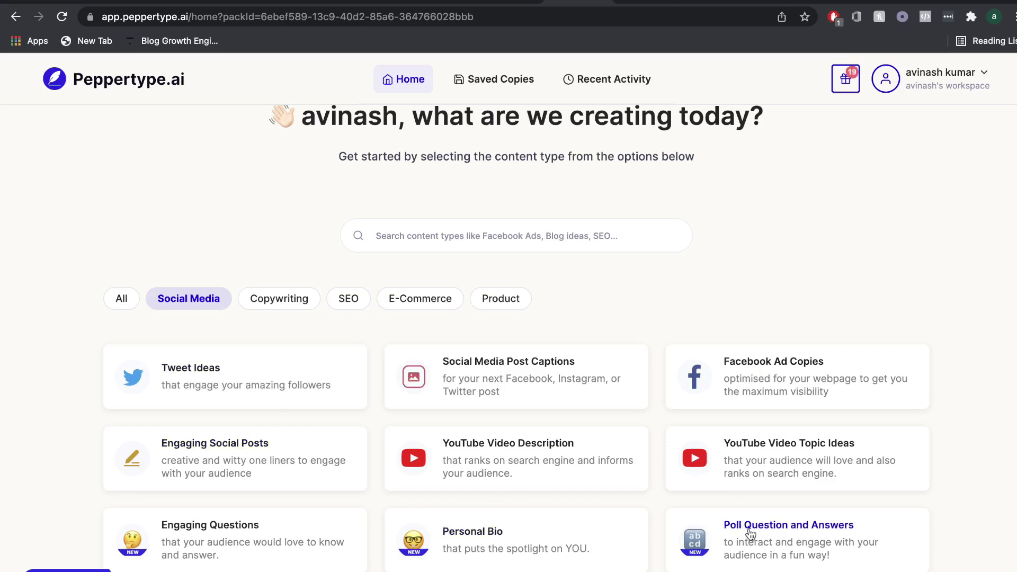
Fill the Engaging Social Posts form with the brand name and description and generate posts.
{"action": "left_click", "coordinate": [214, 455]}
{"action": "left_click", "coordinate": [394, 223]}
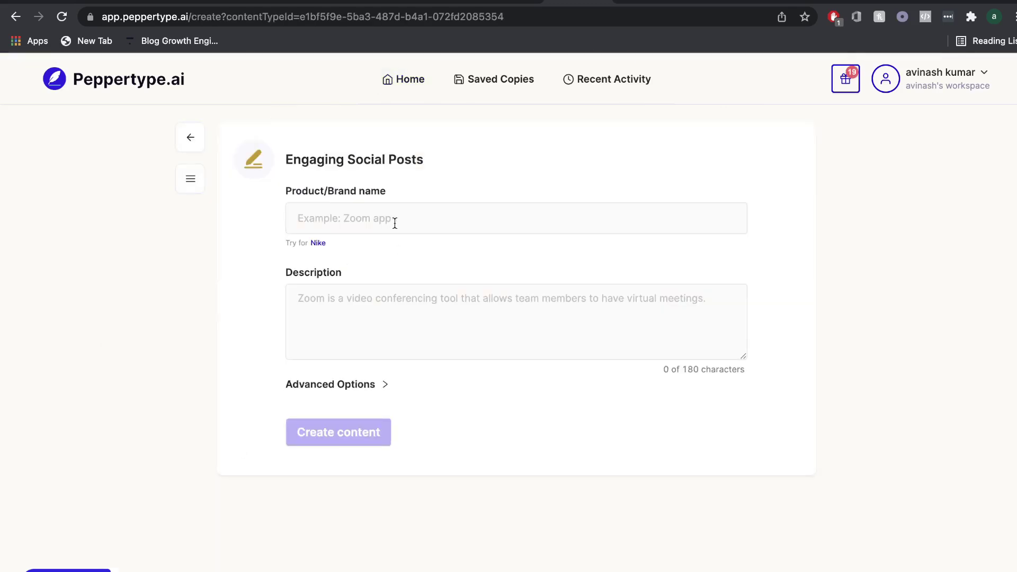
{"action": "left_click", "coordinate": [318, 241]}
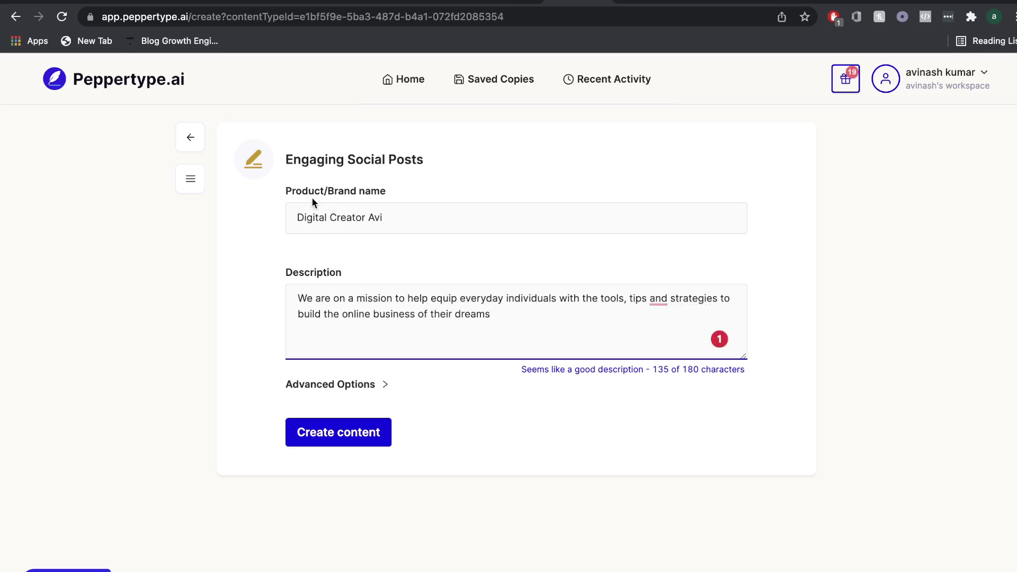
{"action": "left_click_drag", "start_coordinate": [399, 213], "coordinate": [295, 217]}
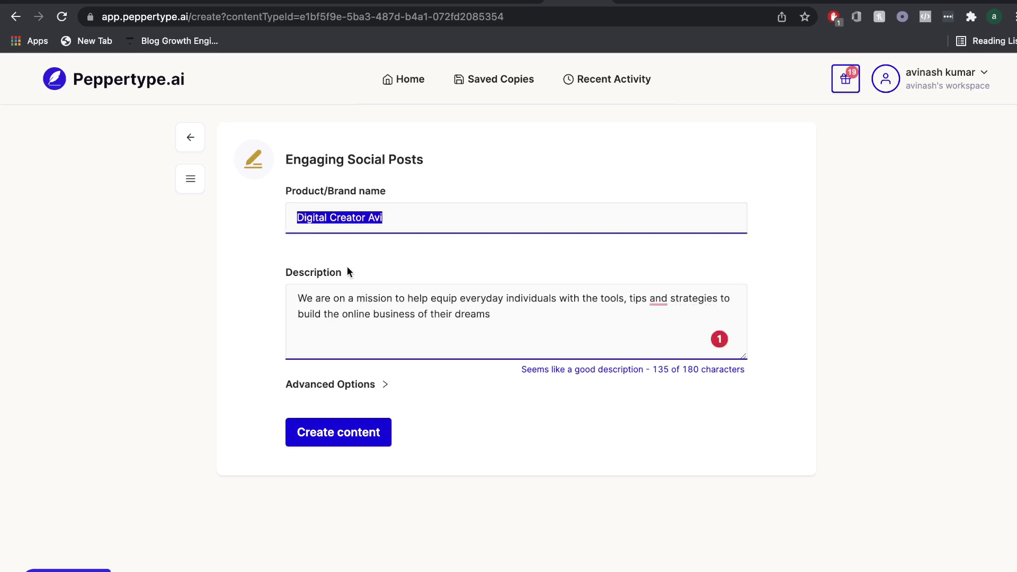
{"action": "left_click", "coordinate": [651, 262]}
{"action": "key", "text": "super+equal"}
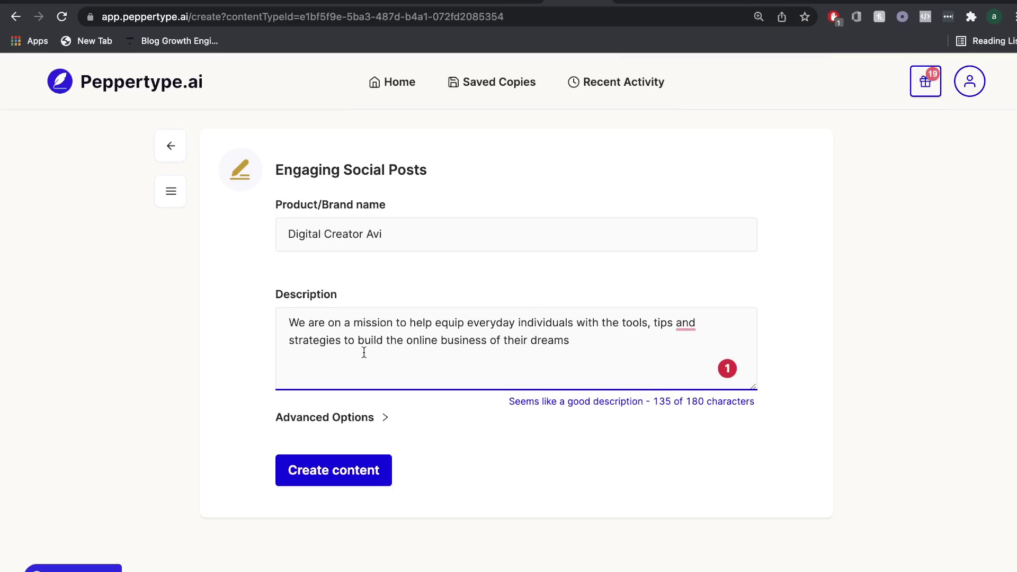
{"action": "left_click", "coordinate": [380, 427]}
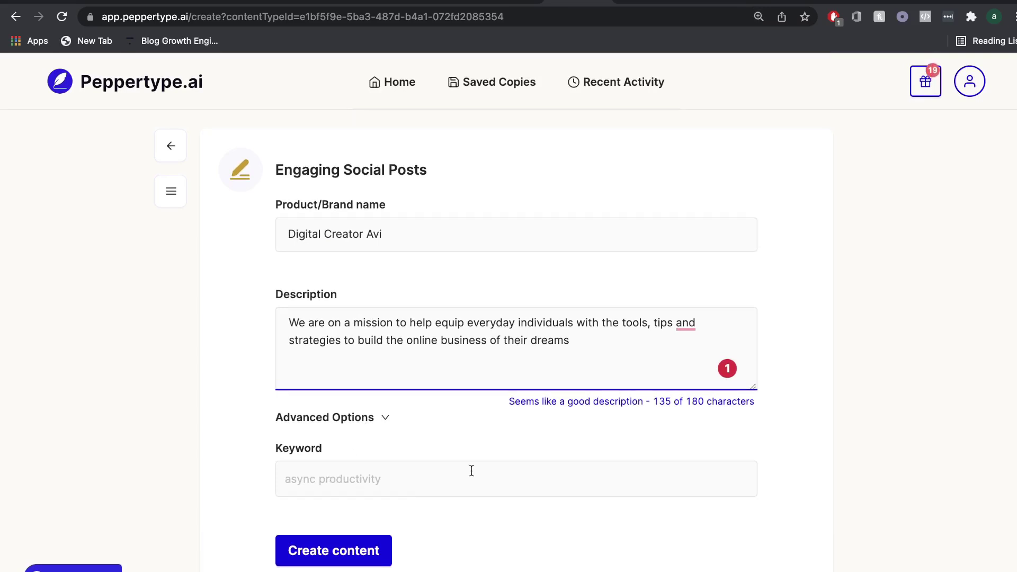
{"action": "left_click", "coordinate": [344, 560]}
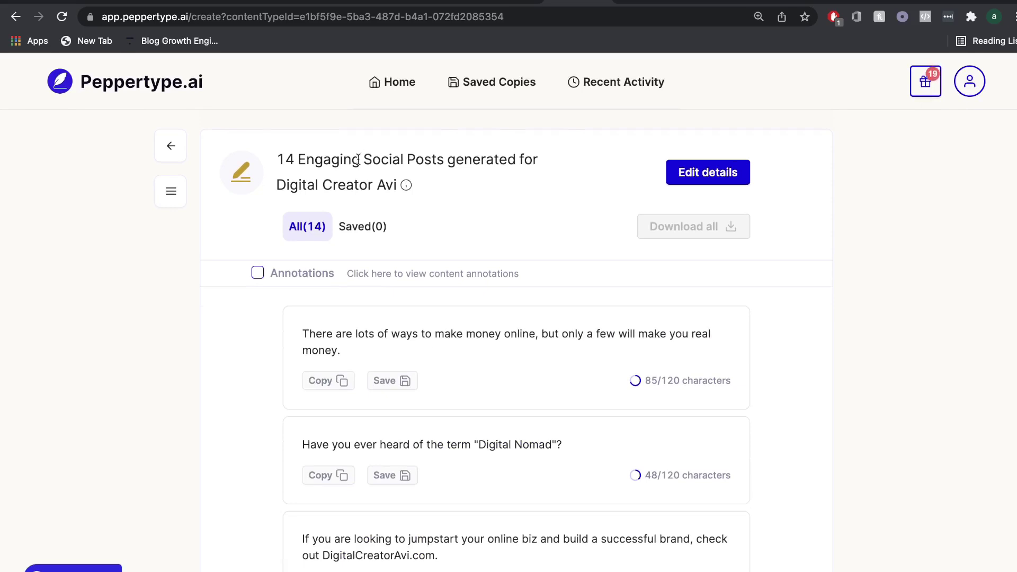
Copy the DigitalCreatorAvi.com post and return to the filled-in input form.
{"action": "scroll", "coordinate": [574, 379], "scroll_direction": "down", "scroll_amount": 2}
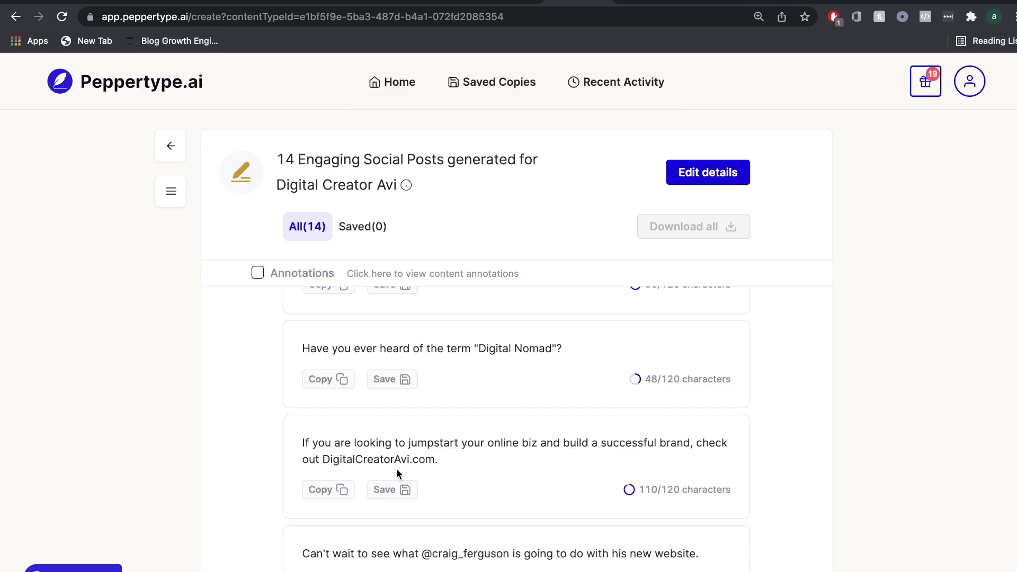
{"action": "left_click", "coordinate": [344, 491]}
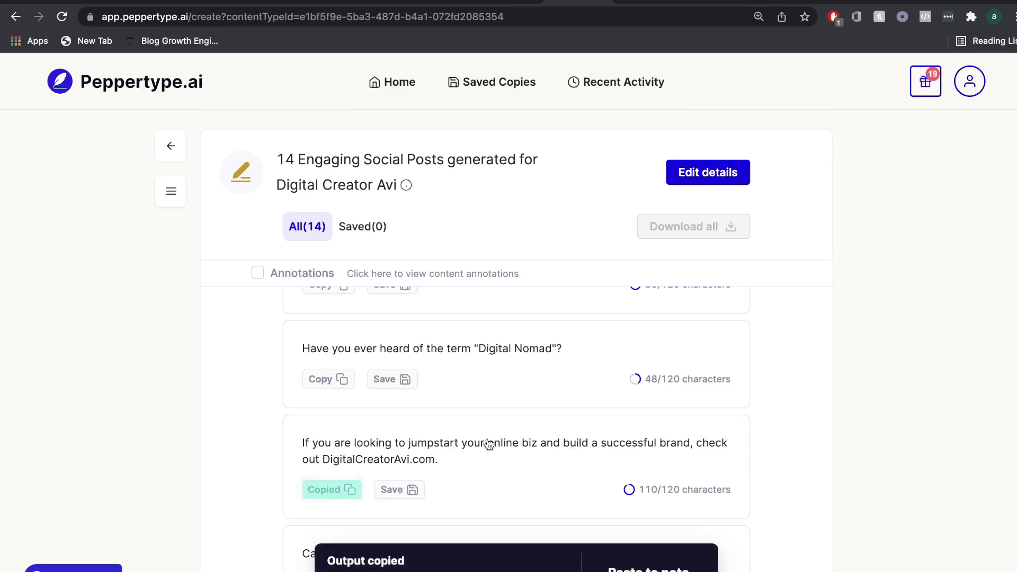
{"action": "scroll", "coordinate": [487, 441], "scroll_direction": "up", "scroll_amount": 2}
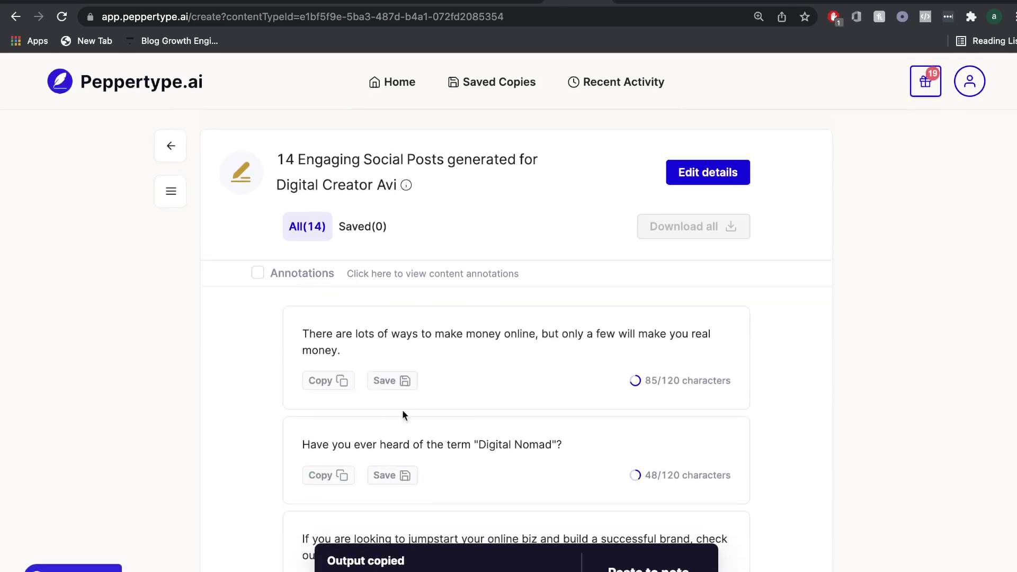
{"action": "left_click", "coordinate": [168, 144]}
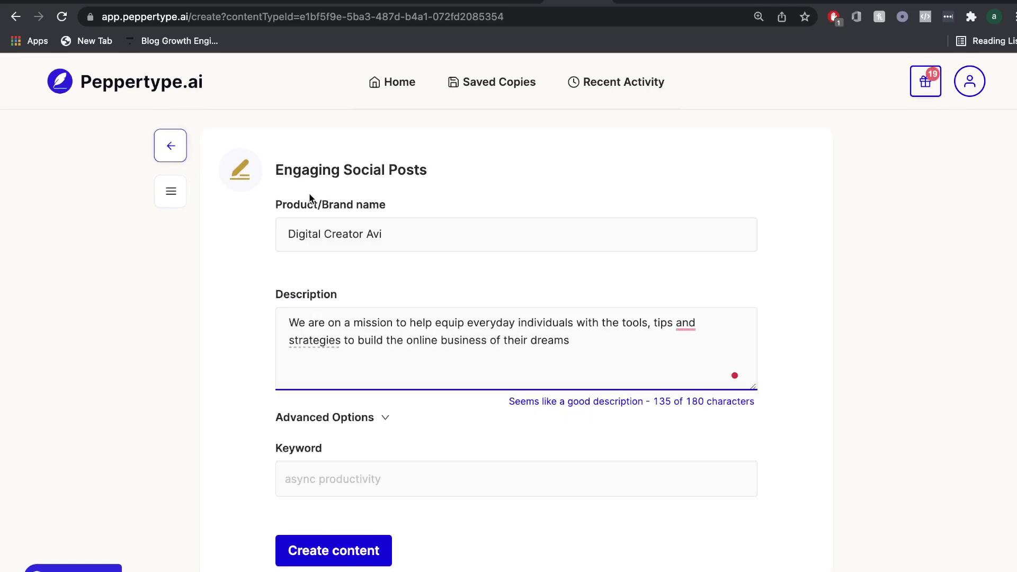
Generate Facebook Ad Copies using the saved digital creator brand details.
{"action": "left_click", "coordinate": [179, 158]}
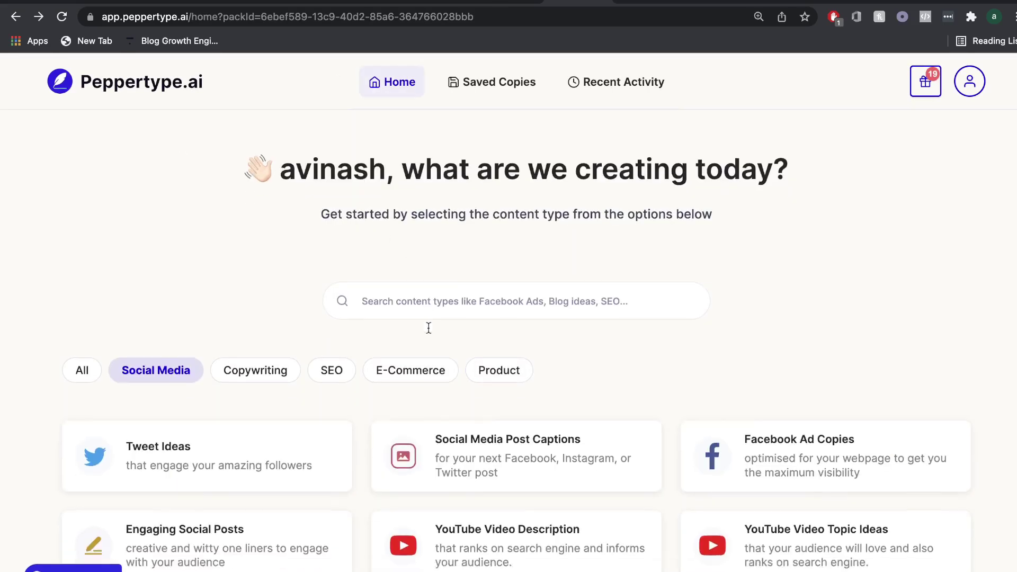
{"action": "scroll", "coordinate": [516, 433], "scroll_direction": "down", "scroll_amount": 1}
{"action": "scroll", "coordinate": [517, 433], "scroll_direction": "down", "scroll_amount": 3}
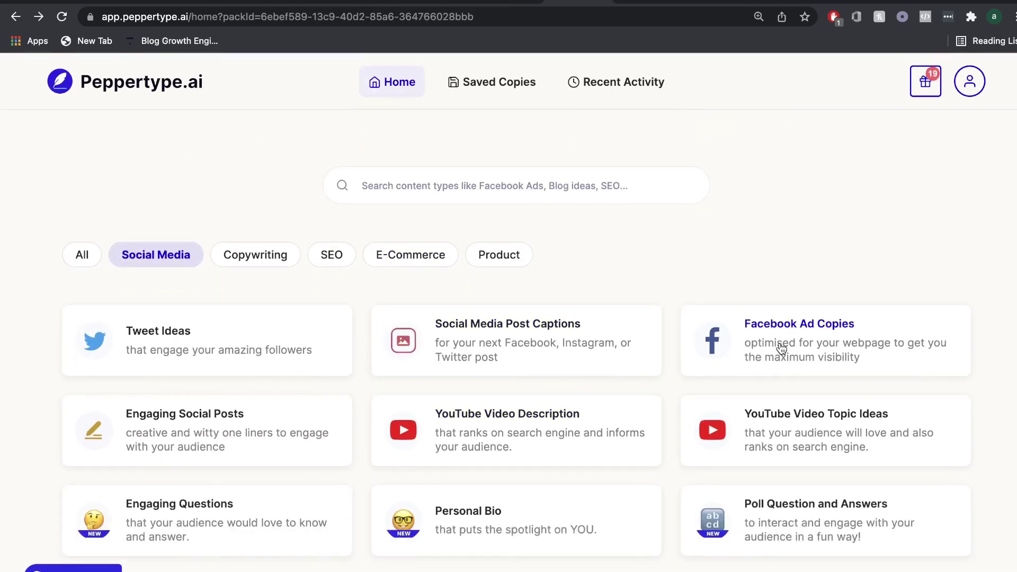
{"action": "left_click", "coordinate": [781, 348]}
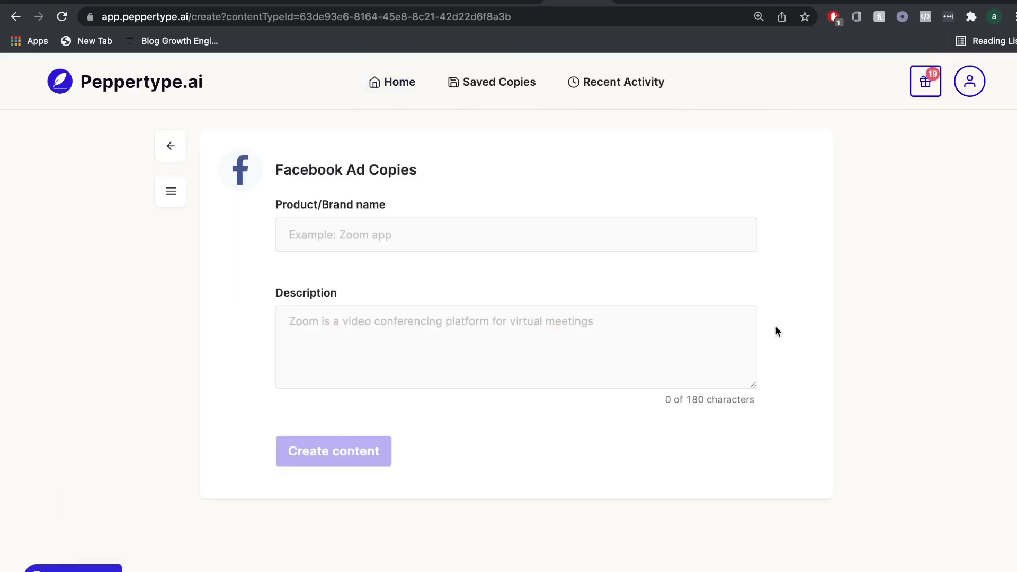
{"action": "left_click", "coordinate": [398, 228]}
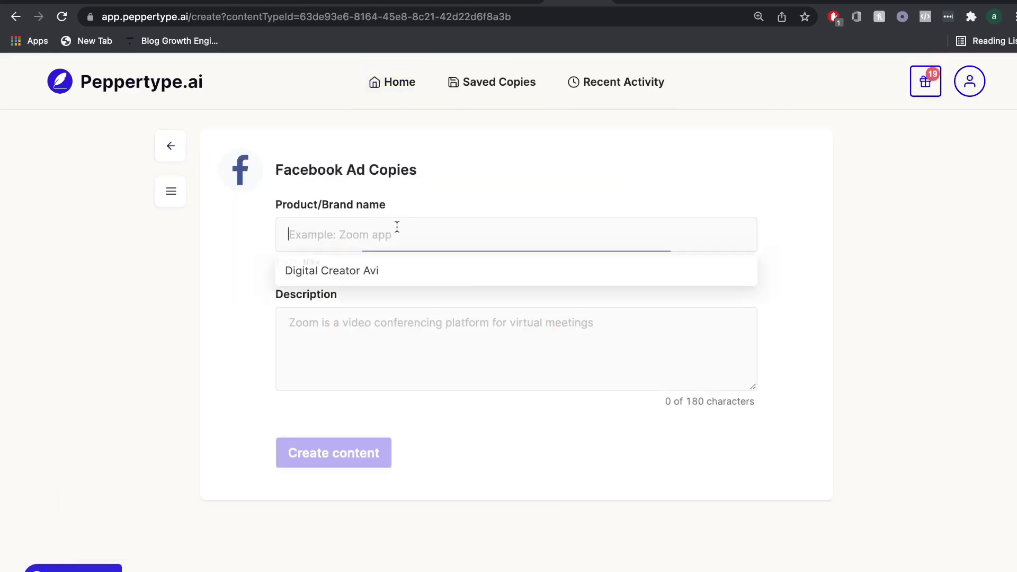
{"action": "left_click", "coordinate": [380, 269]}
{"action": "left_click", "coordinate": [413, 318]}
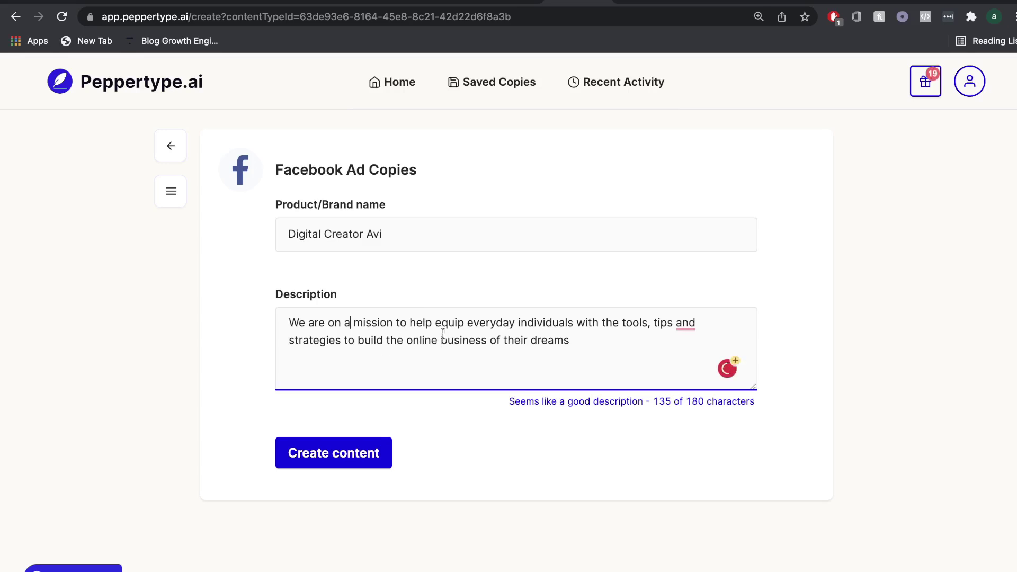
{"action": "left_click", "coordinate": [366, 454]}
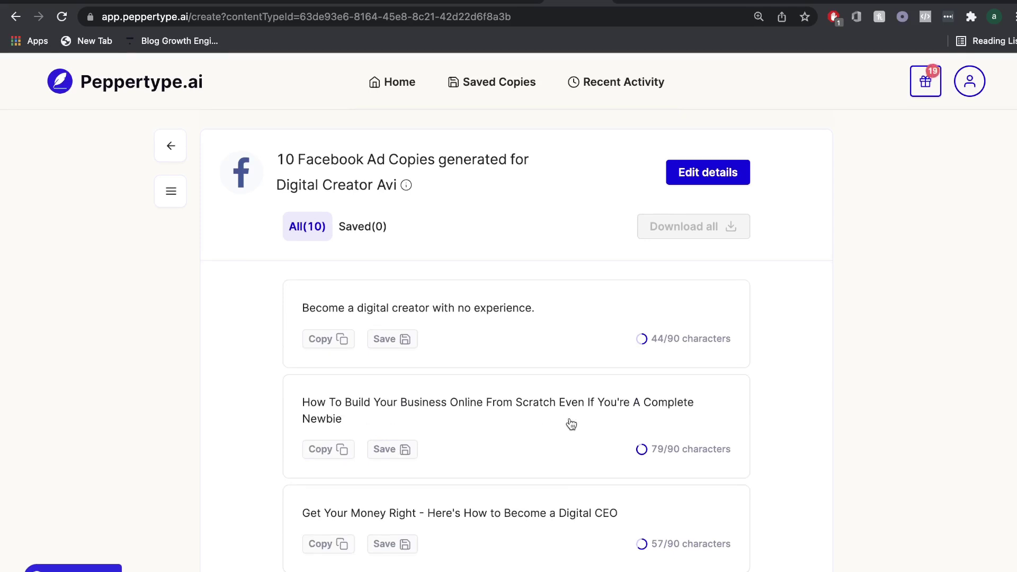
Save the full-time income ad copy from the ten results and return home.
{"action": "scroll", "coordinate": [570, 423], "scroll_direction": "down", "scroll_amount": 7}
{"action": "scroll", "coordinate": [570, 423], "scroll_direction": "down", "scroll_amount": 6}
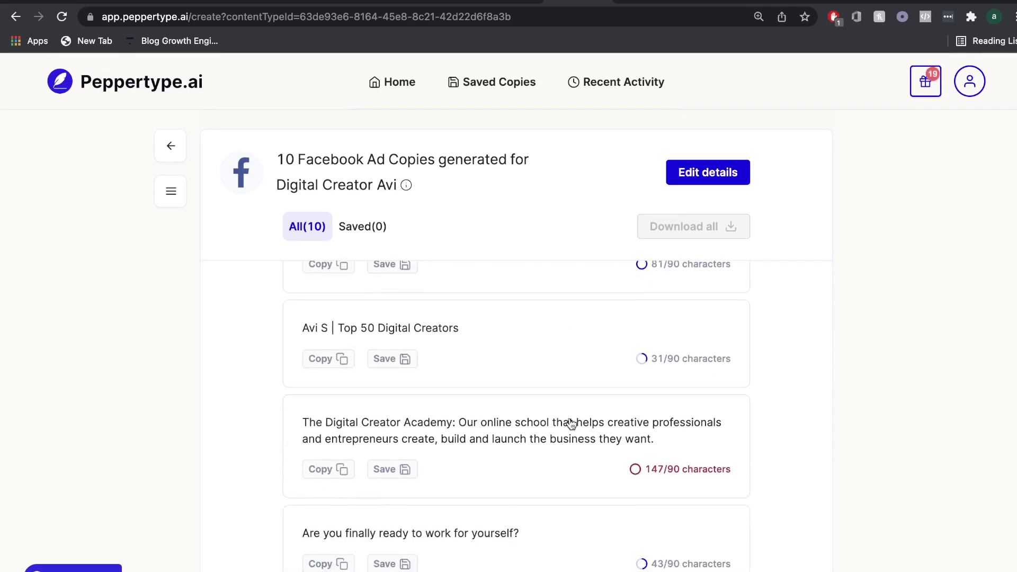
{"action": "scroll", "coordinate": [570, 423], "scroll_direction": "down", "scroll_amount": 1}
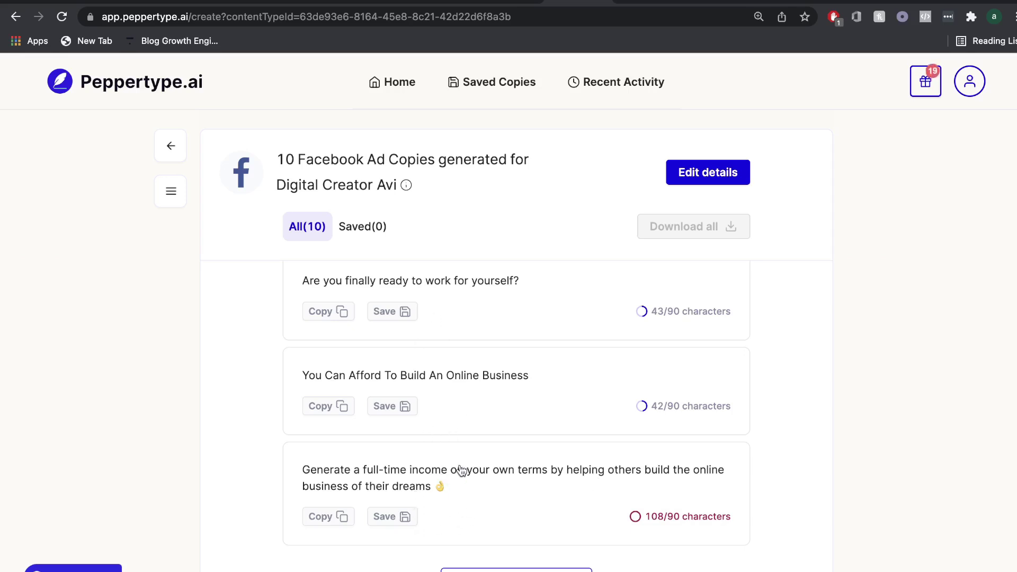
{"action": "left_click", "coordinate": [400, 517]}
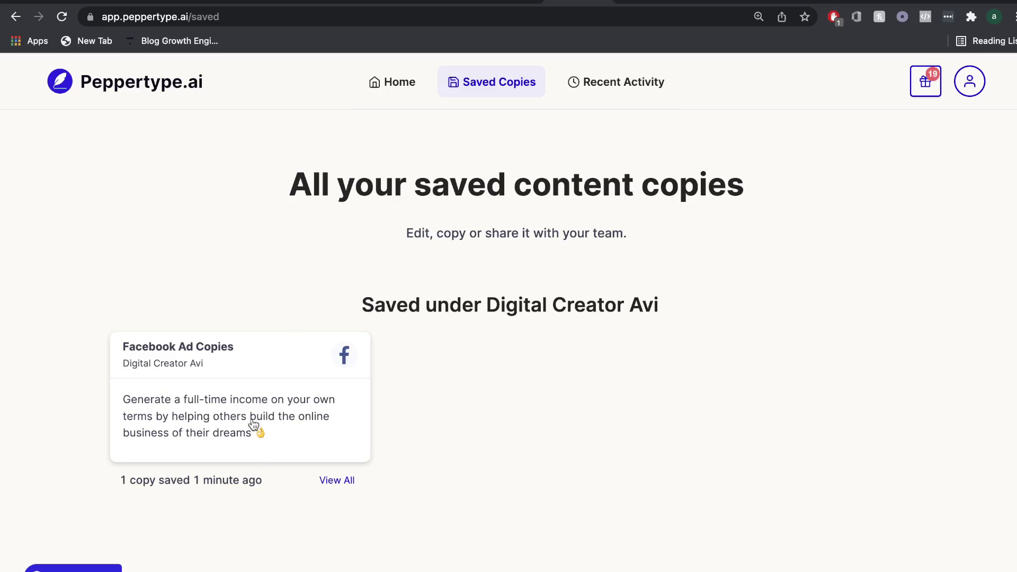
{"action": "left_click", "coordinate": [385, 80]}
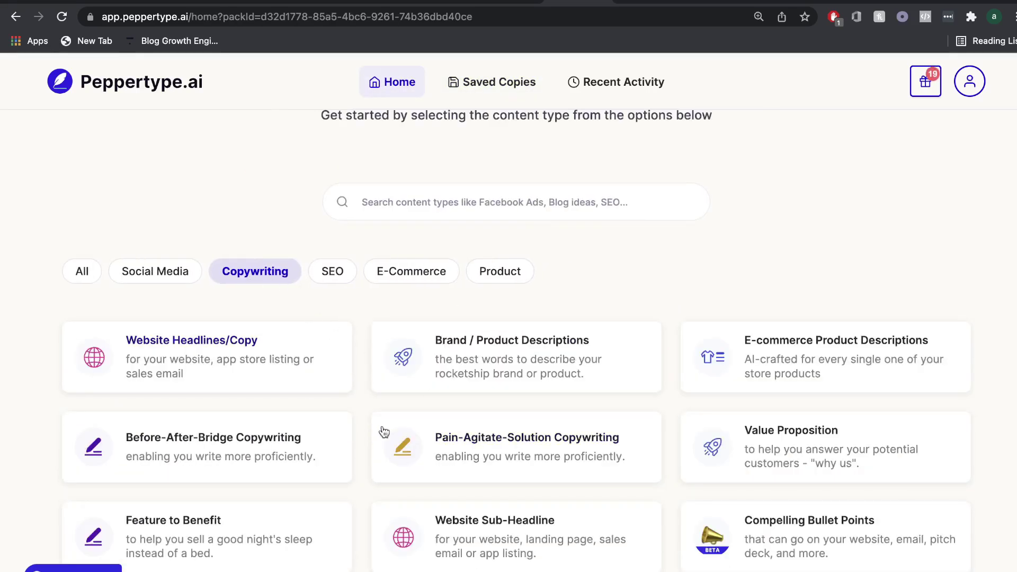
Scroll the Copywriting templates from Website Headlines/Copy down to Cold Emails and Content Simplifier.
{"action": "scroll", "coordinate": [384, 431], "scroll_direction": "down", "scroll_amount": 3}
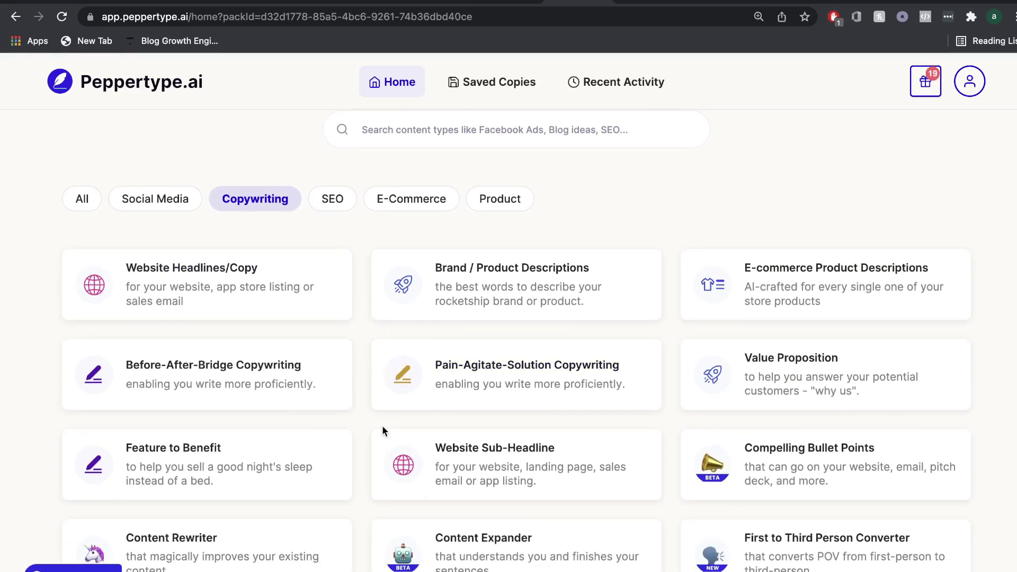
{"action": "scroll", "coordinate": [382, 431], "scroll_direction": "down", "scroll_amount": 2}
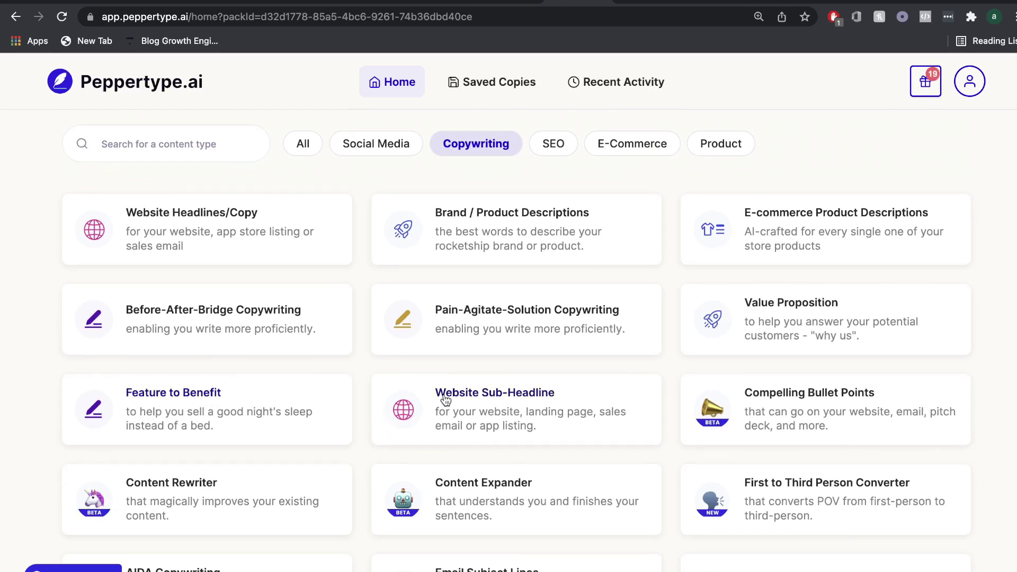
{"action": "scroll", "coordinate": [481, 367], "scroll_direction": "down", "scroll_amount": 1}
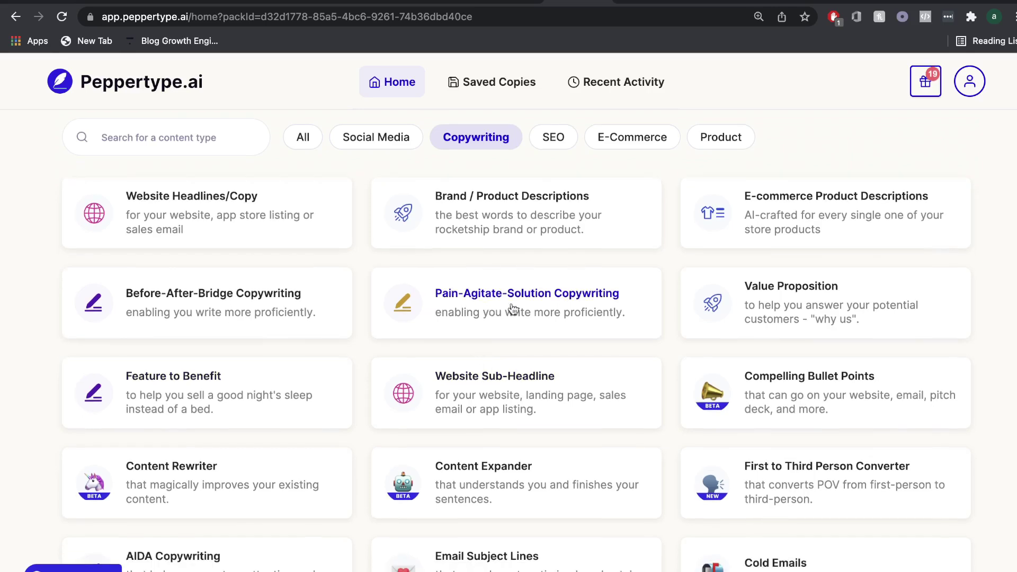
{"action": "scroll", "coordinate": [547, 315], "scroll_direction": "down", "scroll_amount": 3}
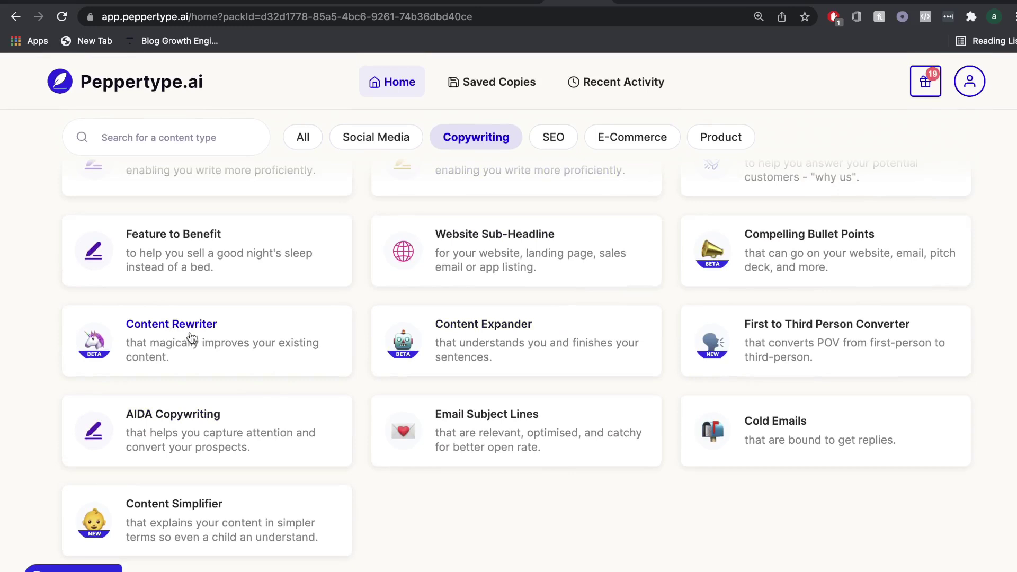
Open Content Rewriter and paste the topic-picking blog paragraph (517/600 characters) into Content.
{"action": "left_click", "coordinate": [170, 339]}
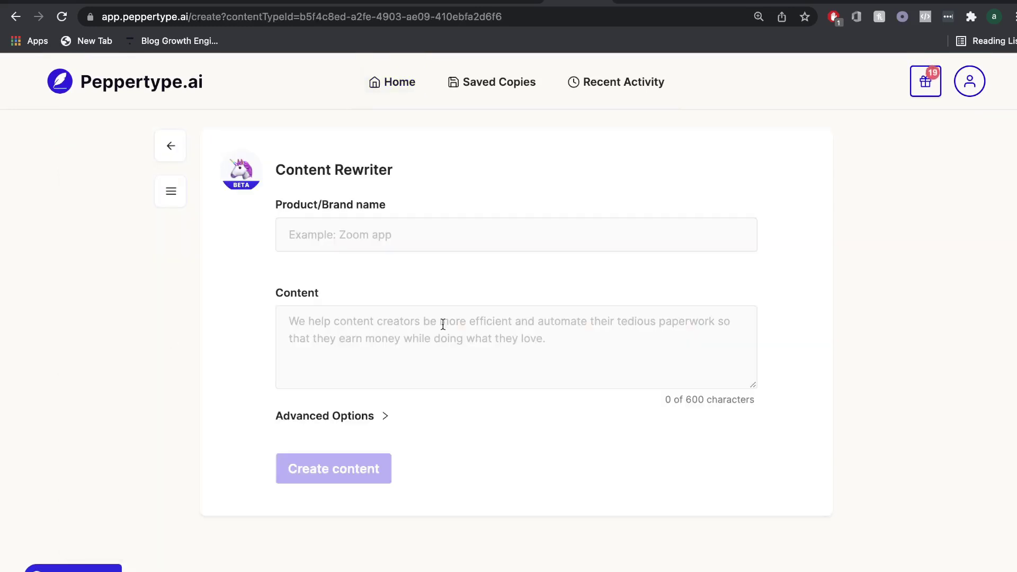
{"action": "left_click_drag", "start_coordinate": [280, 175], "coordinate": [406, 179]}
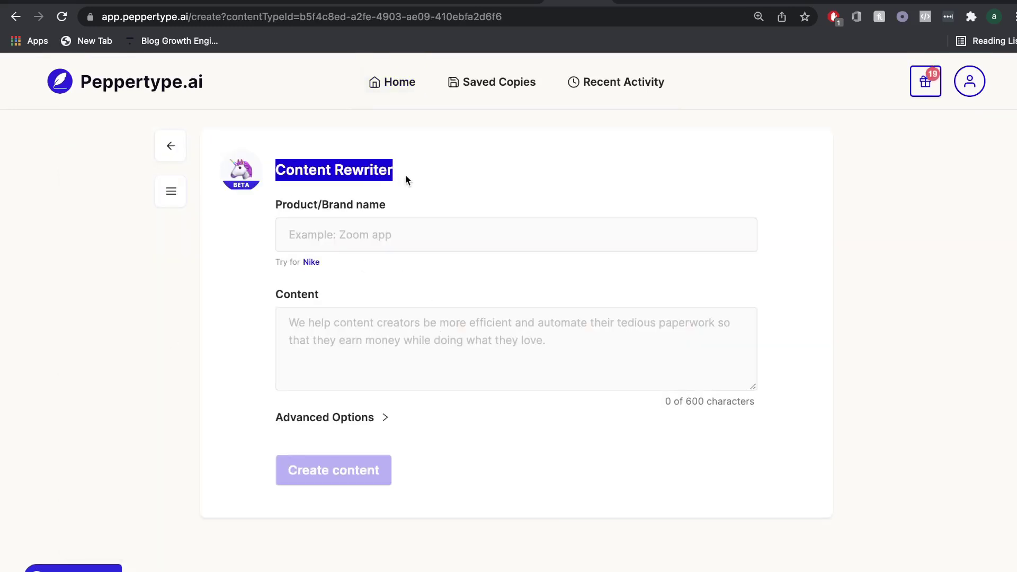
{"action": "left_click", "coordinate": [417, 241]}
{"action": "left_click", "coordinate": [223, 330]}
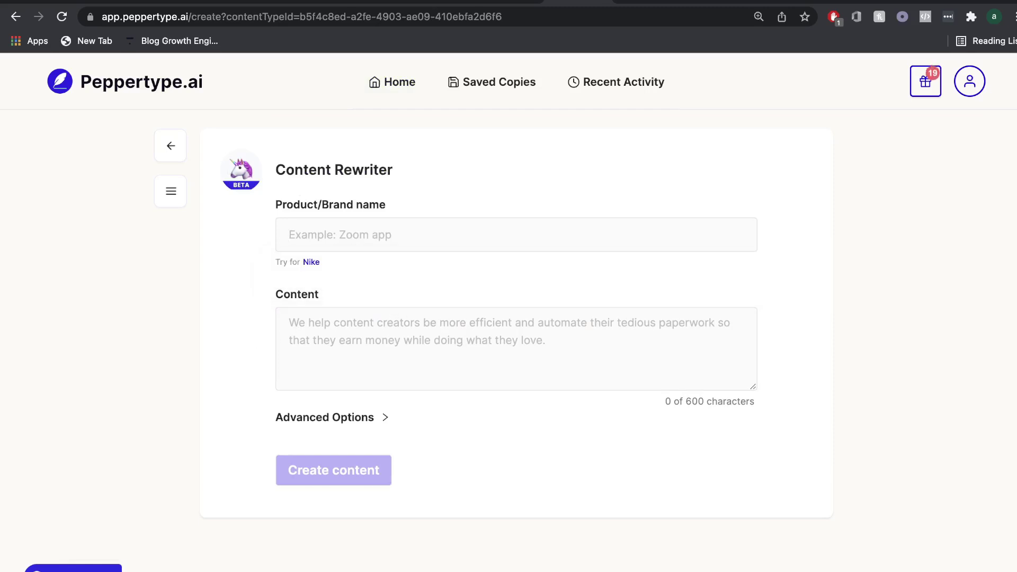
{"action": "left_click", "coordinate": [398, 318]}
{"action": "key", "text": "super+v"}
{"action": "key", "text": "BackSpace"}
{"action": "key", "text": "BackSpace"}
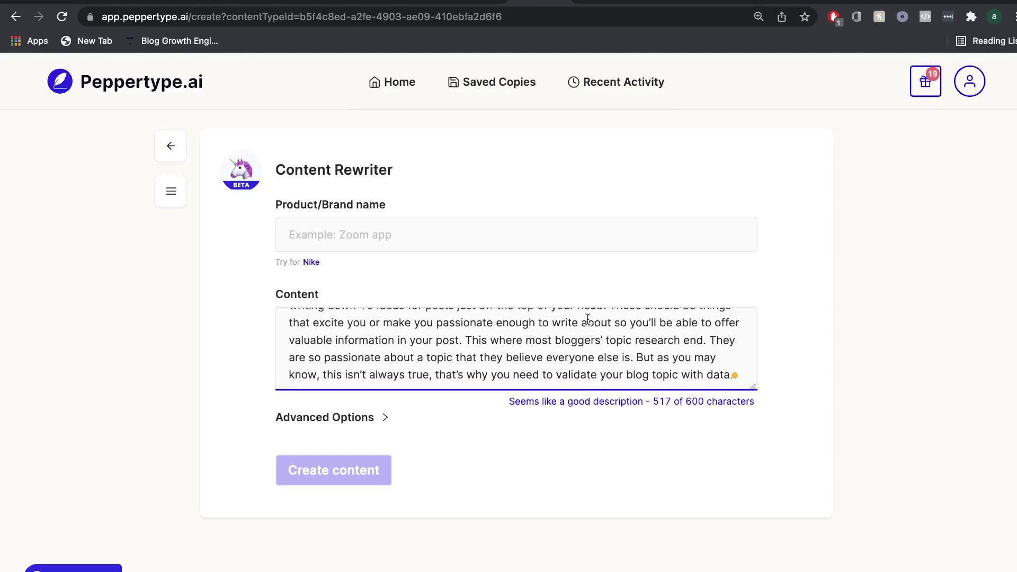
{"action": "scroll", "coordinate": [587, 319], "scroll_direction": "up", "scroll_amount": 3}
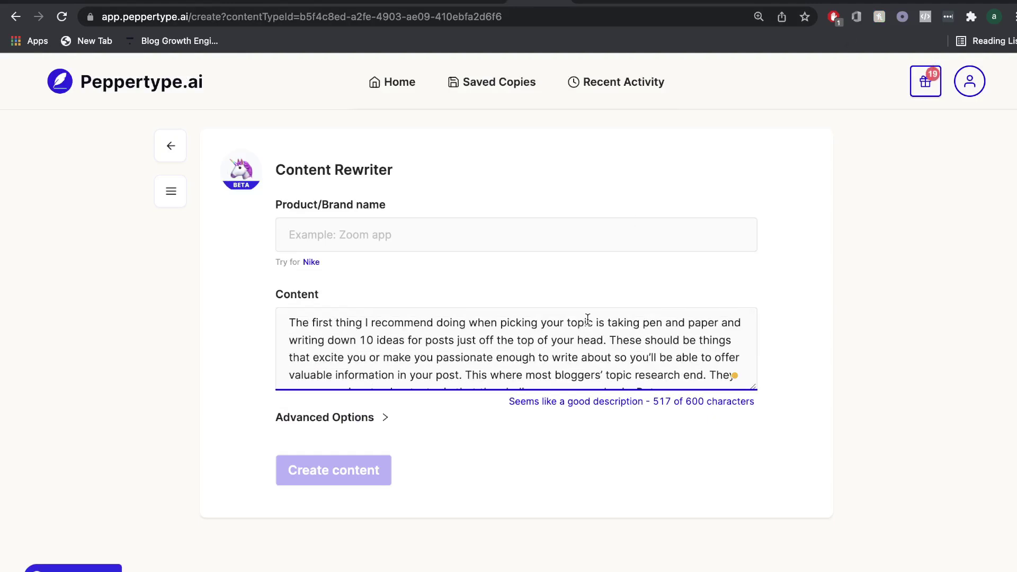
{"action": "left_click", "coordinate": [361, 243]}
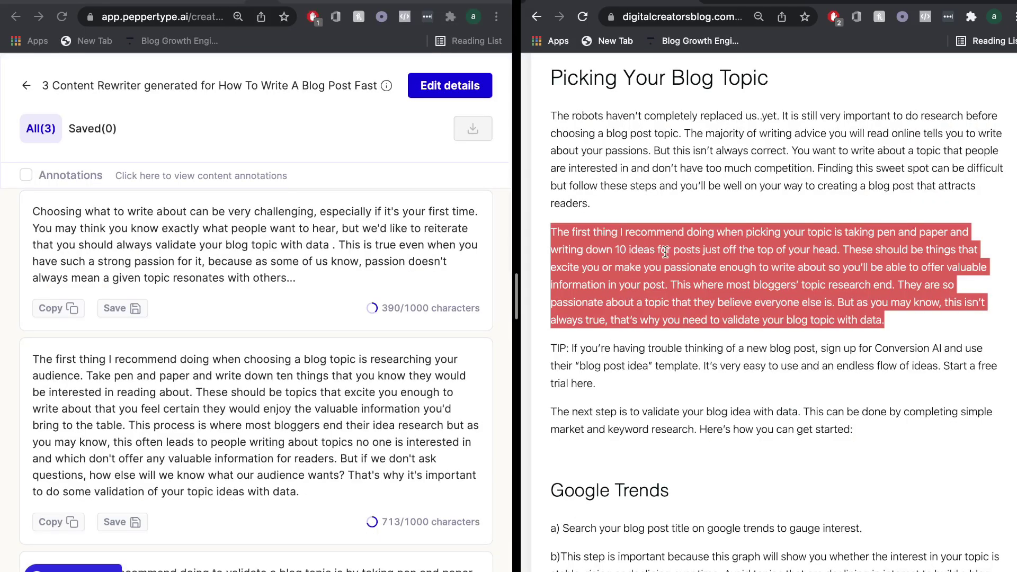
Compare the three rewrites against the 'How To Write A Blog Post Fast' original and select the first.
{"action": "scroll", "coordinate": [219, 256], "scroll_direction": "up", "scroll_amount": 1}
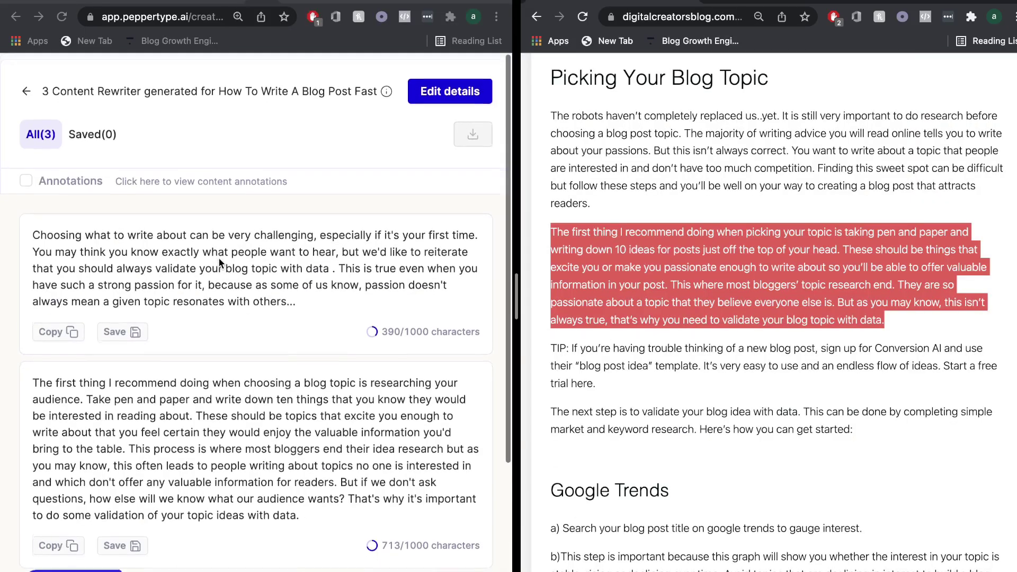
{"action": "scroll", "coordinate": [244, 287], "scroll_direction": "down", "scroll_amount": 1}
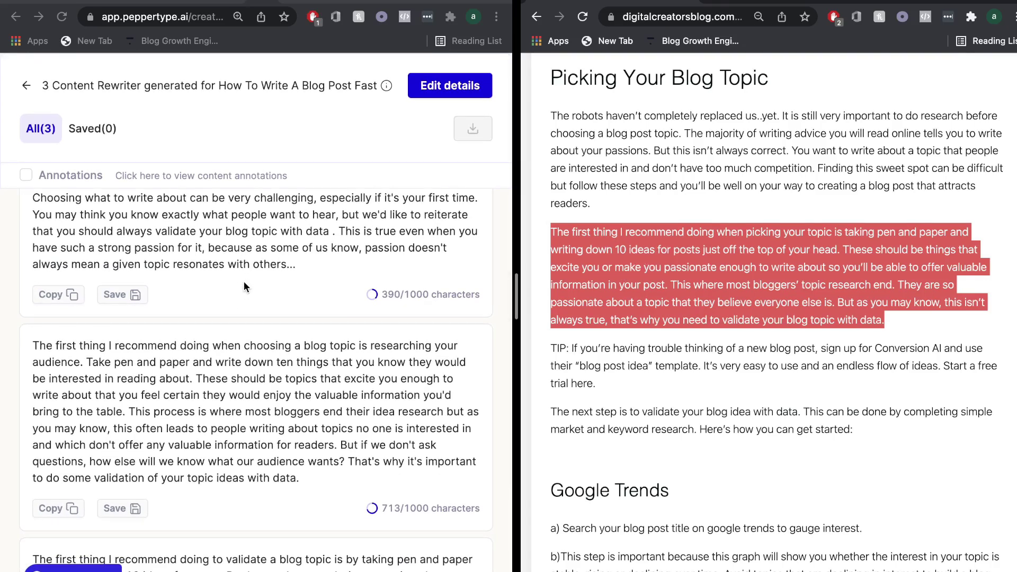
{"action": "scroll", "coordinate": [244, 284], "scroll_direction": "up", "scroll_amount": 1}
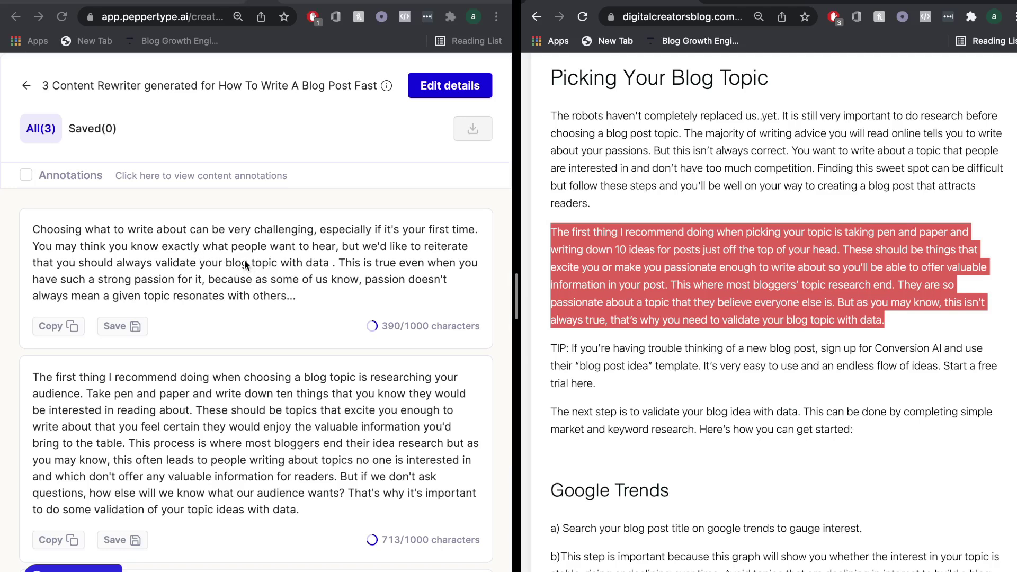
{"action": "scroll", "coordinate": [256, 393], "scroll_direction": "down", "scroll_amount": 3}
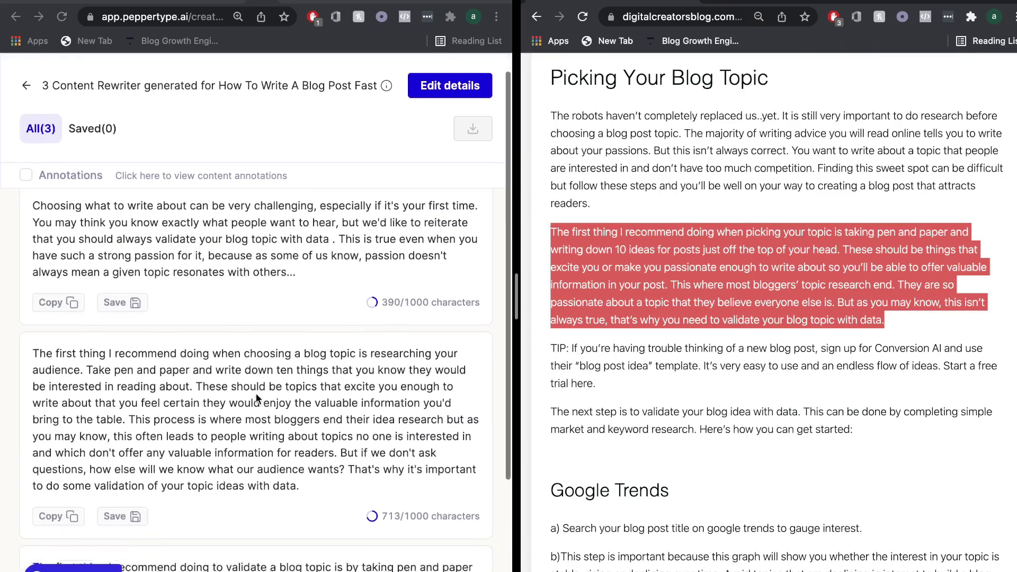
{"action": "scroll", "coordinate": [255, 423], "scroll_direction": "down", "scroll_amount": 4}
{"action": "scroll", "coordinate": [261, 485], "scroll_direction": "up", "scroll_amount": 6}
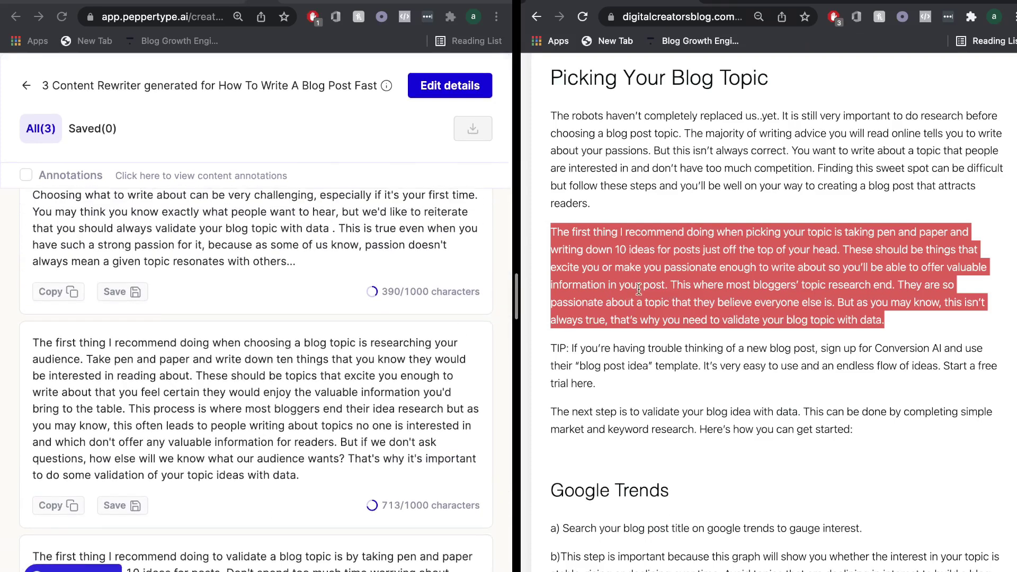
{"action": "scroll", "coordinate": [344, 344], "scroll_direction": "up", "scroll_amount": 1}
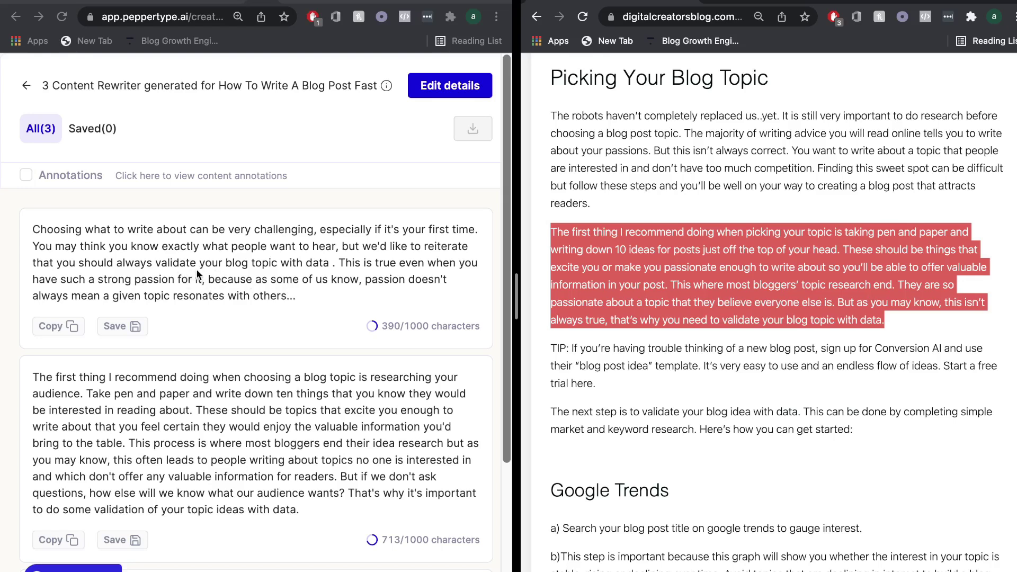
{"action": "scroll", "coordinate": [298, 284], "scroll_direction": "down", "scroll_amount": 4}
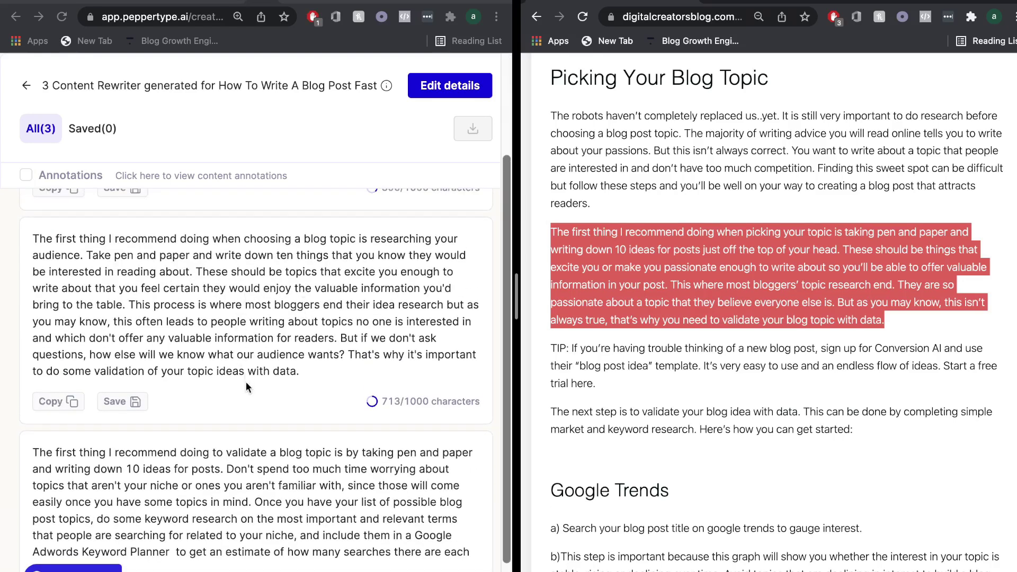
{"action": "scroll", "coordinate": [260, 457], "scroll_direction": "up", "scroll_amount": 1}
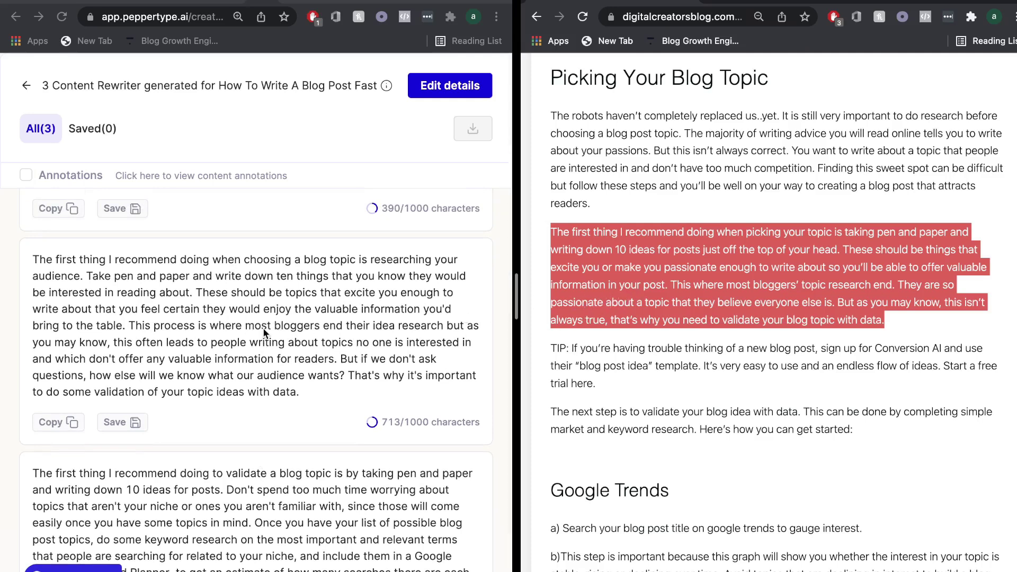
{"action": "scroll", "coordinate": [341, 332], "scroll_direction": "up", "scroll_amount": 5}
{"action": "triple_click", "coordinate": [223, 259]}
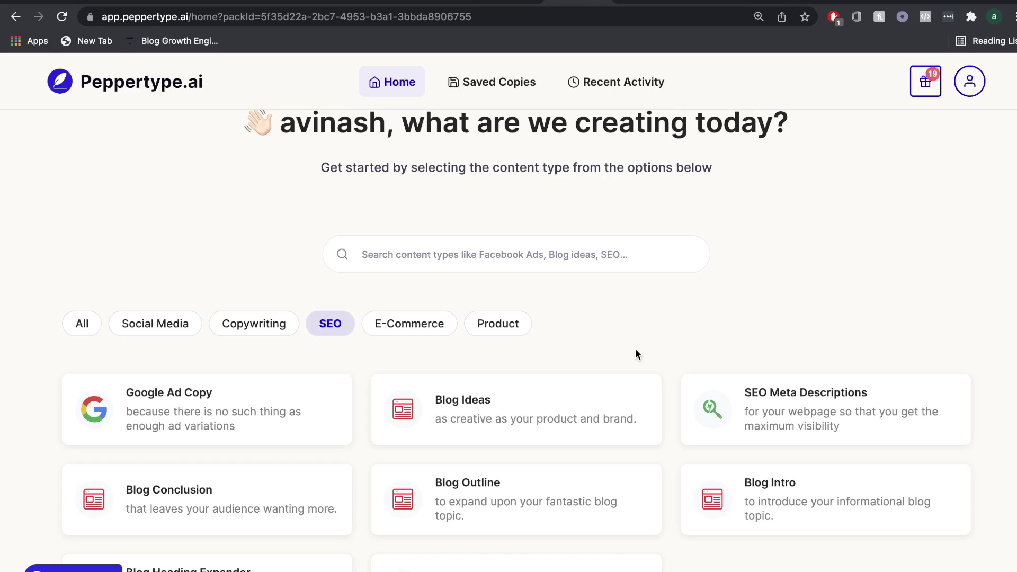
Check the 'How to rank a blog post on google' topic and generate three Blog Intros.
{"action": "scroll", "coordinate": [636, 354], "scroll_direction": "down", "scroll_amount": 1}
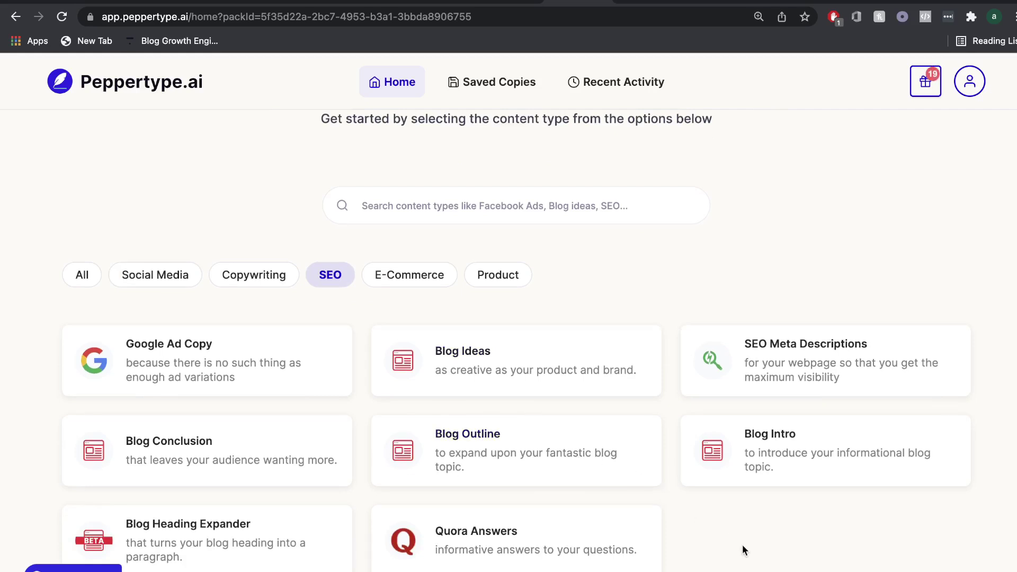
{"action": "scroll", "coordinate": [742, 546], "scroll_direction": "down", "scroll_amount": 1}
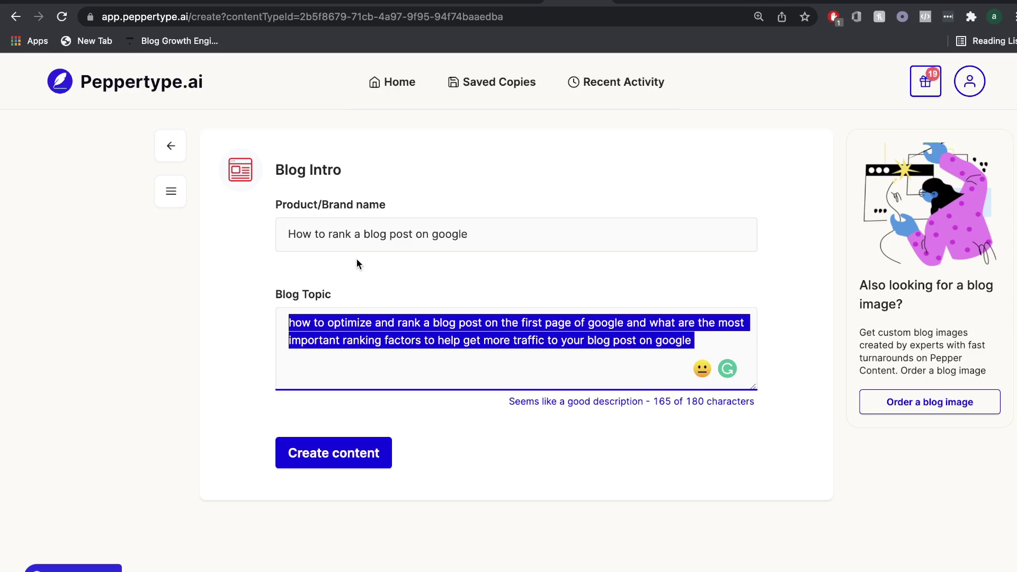
{"action": "key", "text": "Right"}
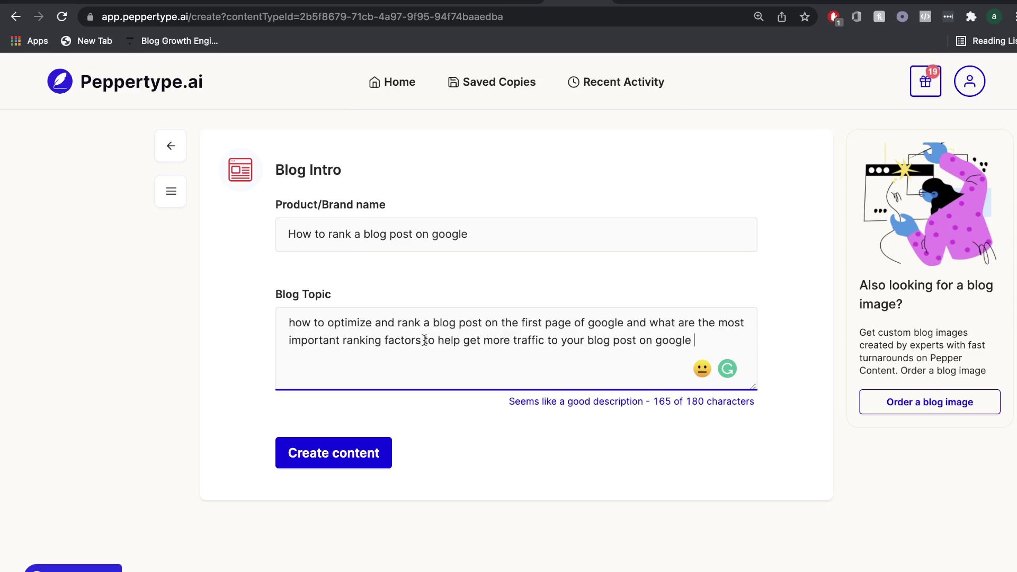
{"action": "triple_click", "coordinate": [430, 335]}
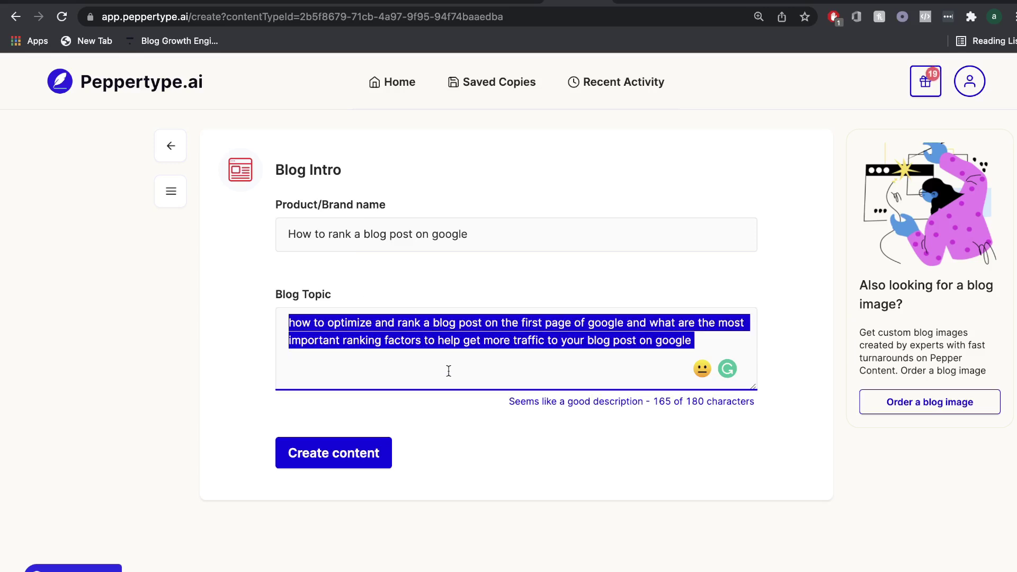
{"action": "left_click", "coordinate": [427, 415]}
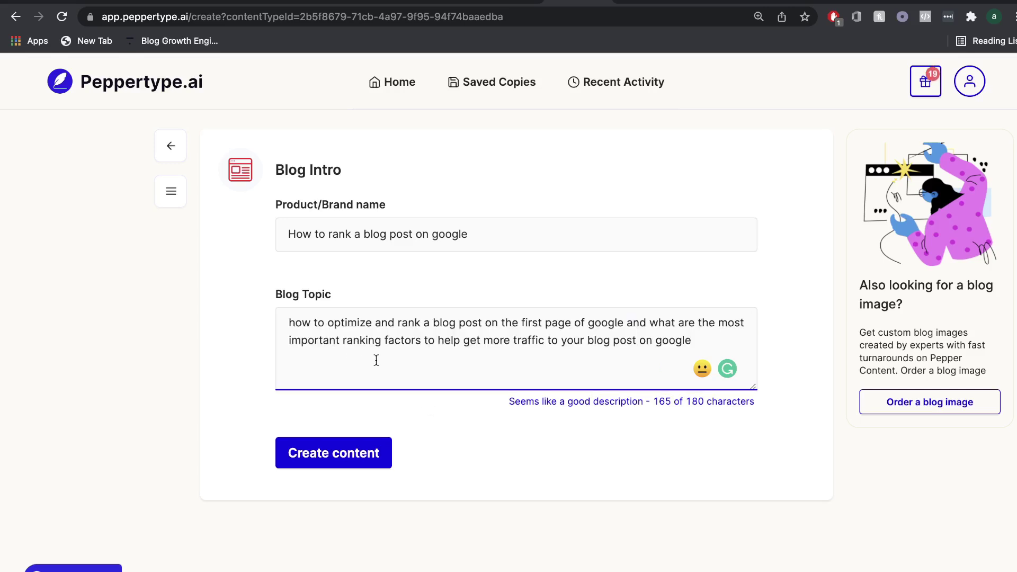
{"action": "left_click", "coordinate": [352, 454]}
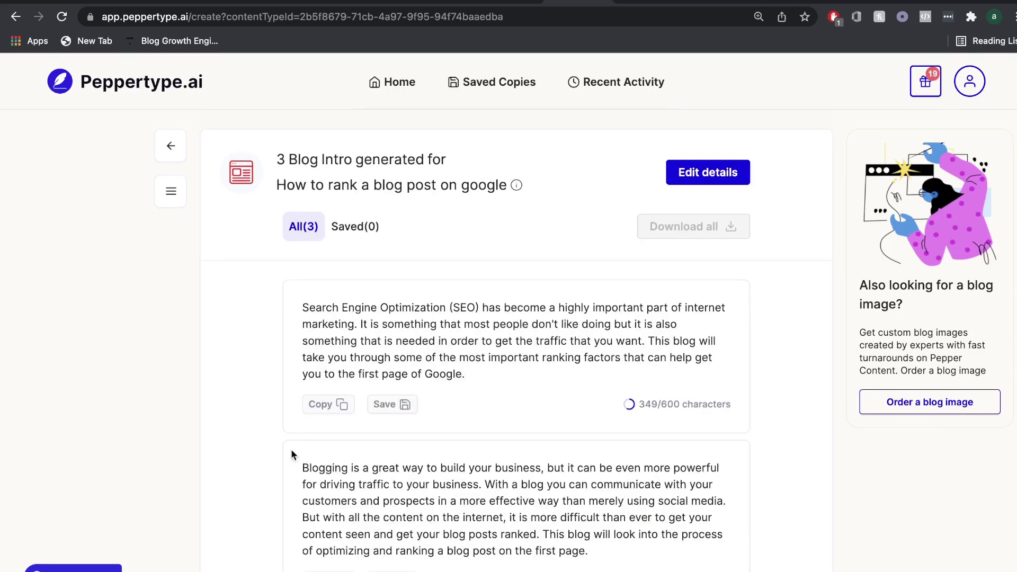
Scroll through the three Blog Intros of 349, 464 and 411 characters to read them.
{"action": "scroll", "coordinate": [267, 445], "scroll_direction": "down", "scroll_amount": 2}
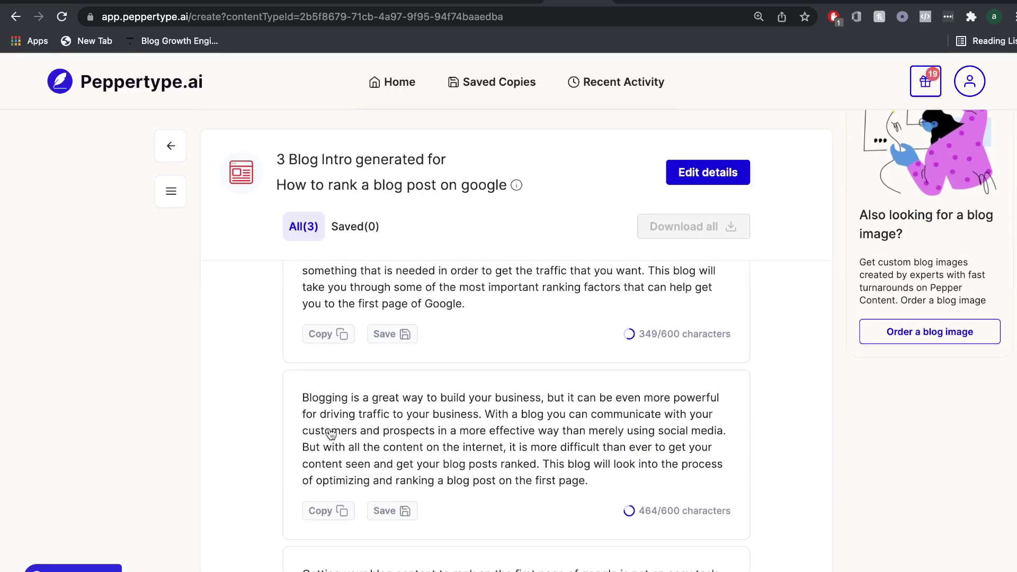
{"action": "scroll", "coordinate": [506, 480], "scroll_direction": "down", "scroll_amount": 1}
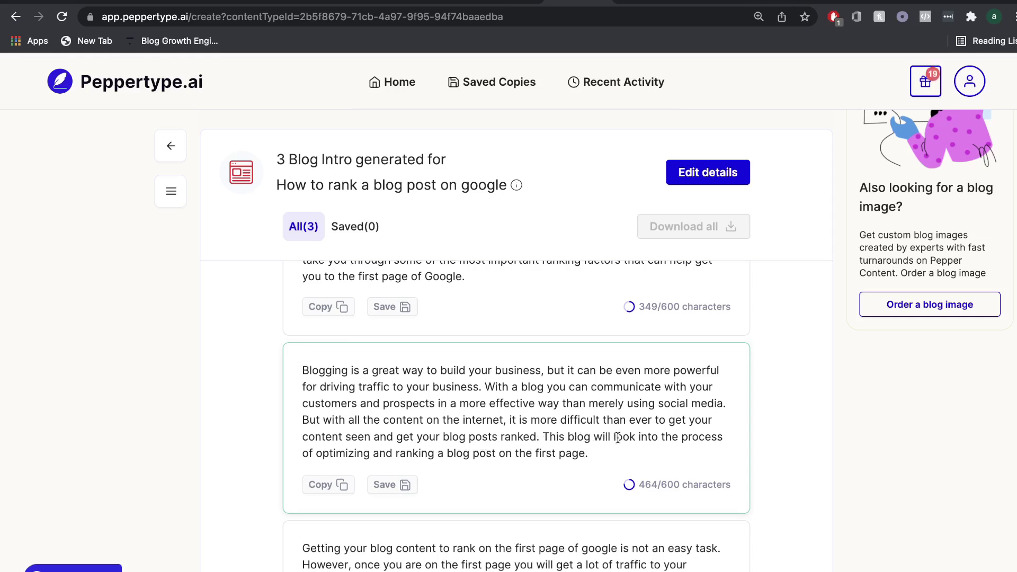
{"action": "scroll", "coordinate": [618, 438], "scroll_direction": "down", "scroll_amount": 1}
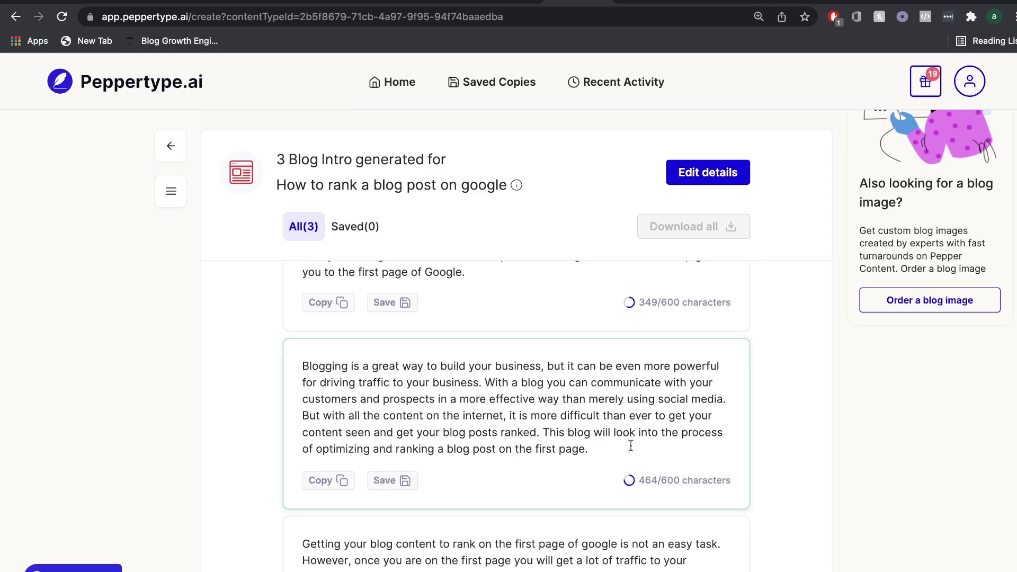
{"action": "scroll", "coordinate": [631, 446], "scroll_direction": "down", "scroll_amount": 2}
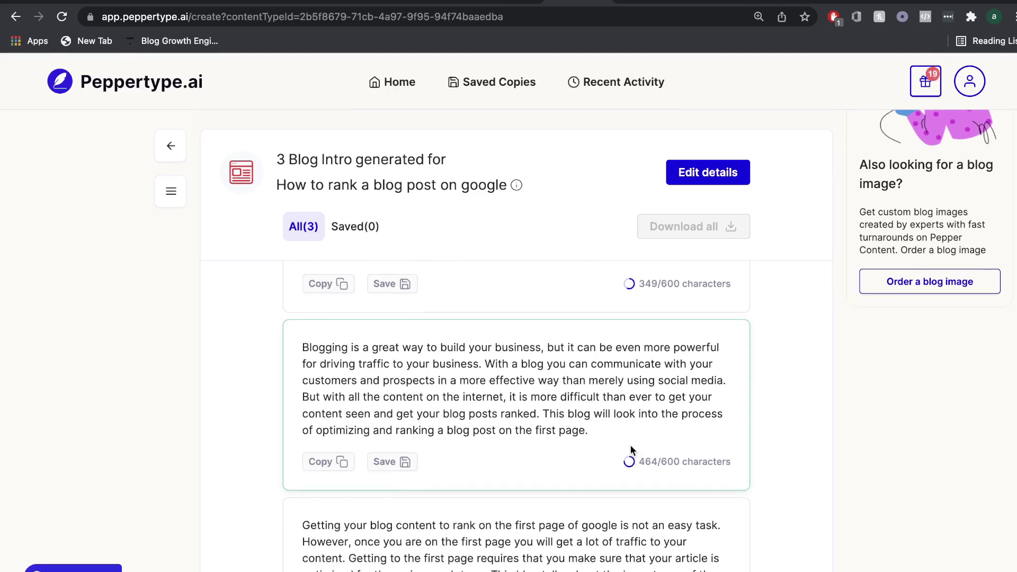
{"action": "scroll", "coordinate": [597, 437], "scroll_direction": "up", "scroll_amount": 5}
{"action": "scroll", "coordinate": [455, 456], "scroll_direction": "down", "scroll_amount": 8}
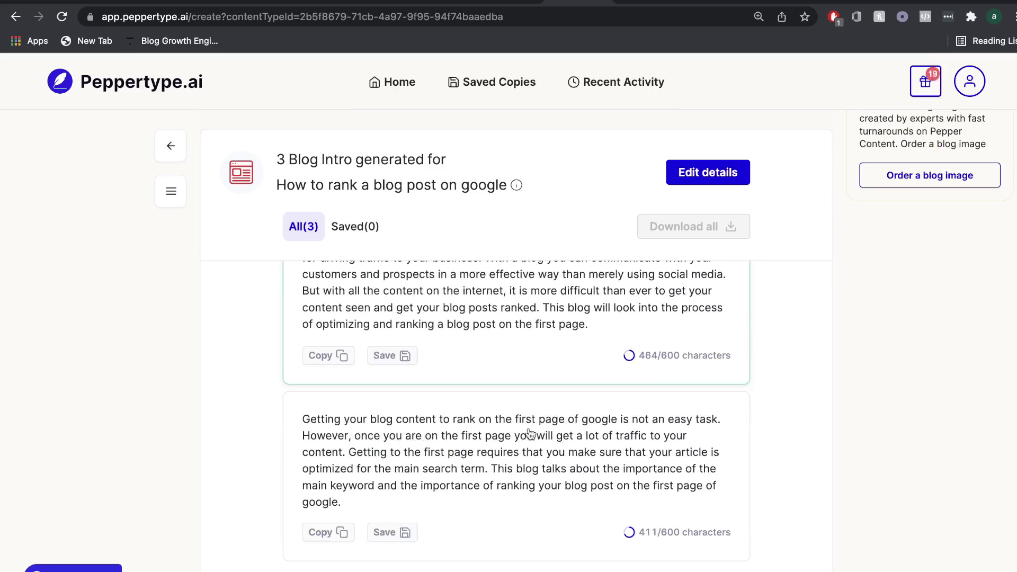
{"action": "scroll", "coordinate": [514, 475], "scroll_direction": "down", "scroll_amount": 1}
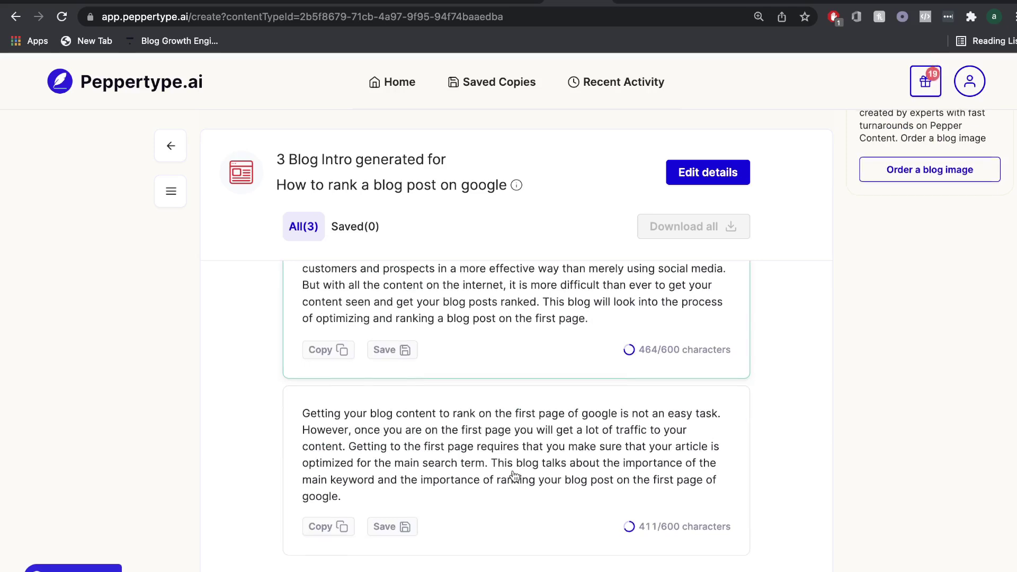
{"action": "scroll", "coordinate": [514, 475], "scroll_direction": "up", "scroll_amount": 8}
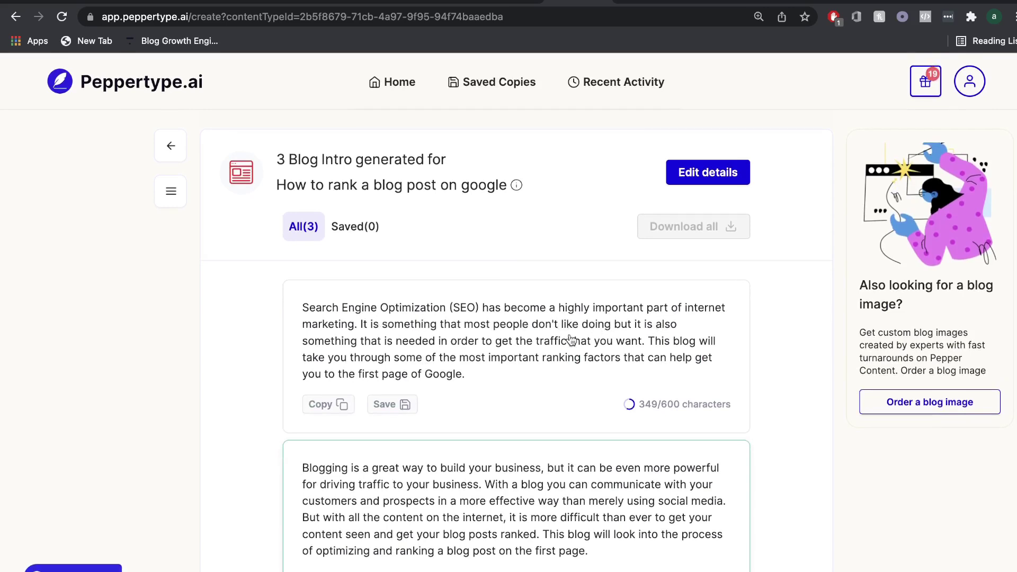
{"action": "scroll", "coordinate": [534, 382], "scroll_direction": "down", "scroll_amount": 1}
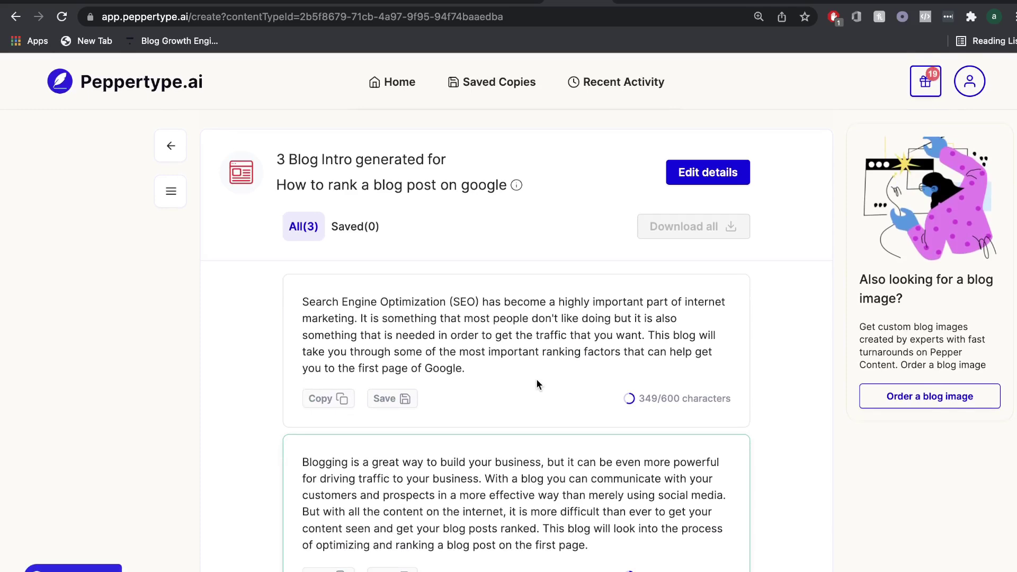
{"action": "scroll", "coordinate": [536, 379], "scroll_direction": "down", "scroll_amount": 5}
{"action": "scroll", "coordinate": [508, 418], "scroll_direction": "up", "scroll_amount": 5}
{"action": "scroll", "coordinate": [497, 440], "scroll_direction": "down", "scroll_amount": 2}
{"action": "scroll", "coordinate": [503, 429], "scroll_direction": "up", "scroll_amount": 1}
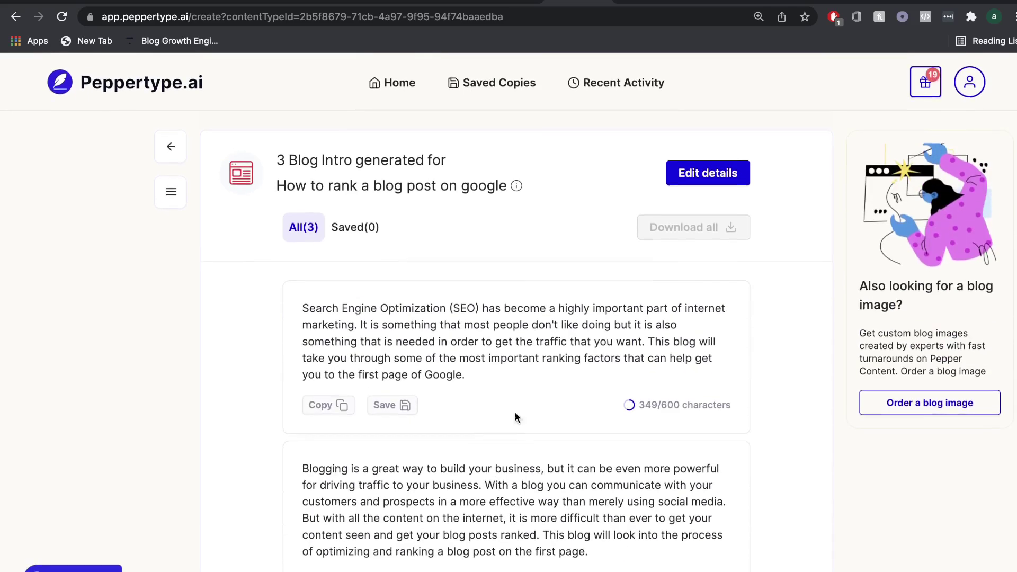
{"action": "scroll", "coordinate": [473, 390], "scroll_direction": "down", "scroll_amount": 1}
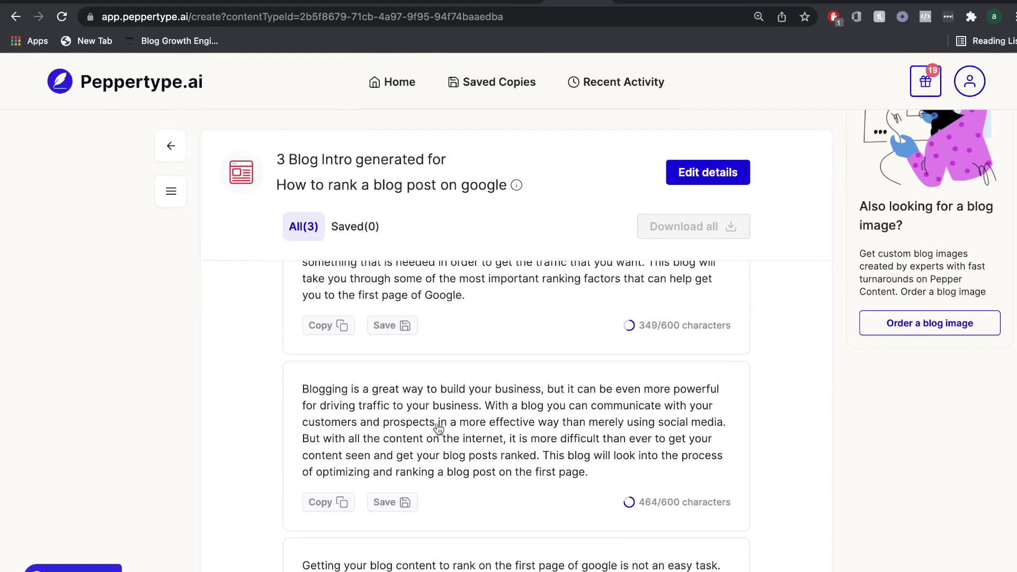
Copy and save the second Blog Intro, 'Blogging is a great way to build your business'.
{"action": "left_click", "coordinate": [342, 502]}
{"action": "left_click", "coordinate": [401, 502]}
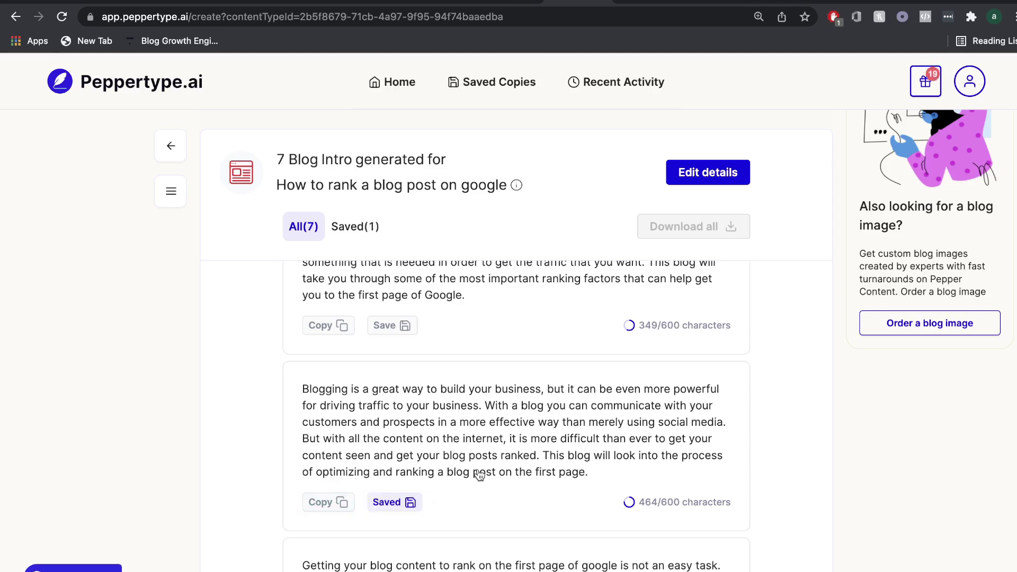
{"action": "scroll", "coordinate": [479, 472], "scroll_direction": "down", "scroll_amount": 10}
{"action": "scroll", "coordinate": [478, 468], "scroll_direction": "up", "scroll_amount": 6}
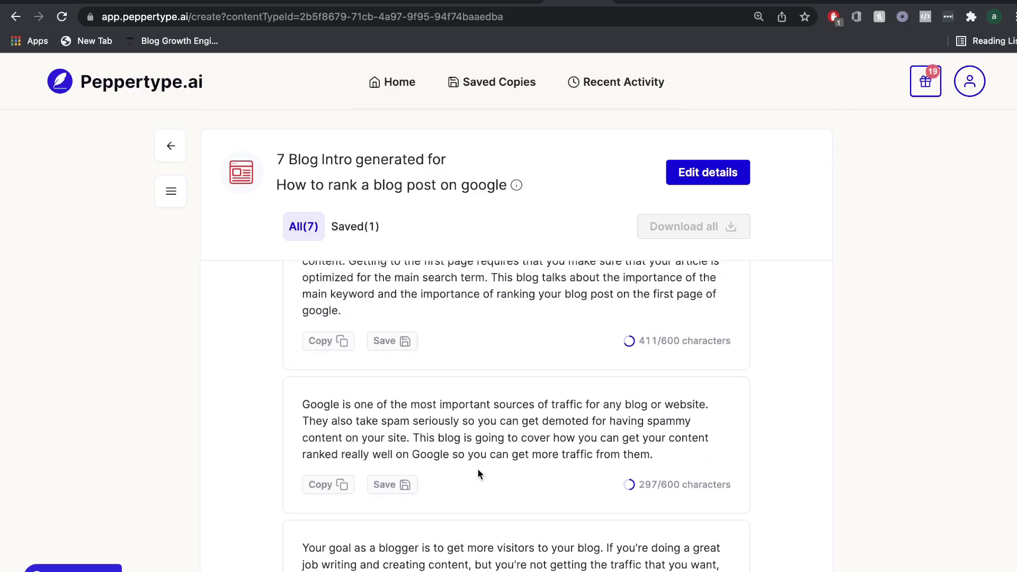
{"action": "scroll", "coordinate": [477, 468], "scroll_direction": "down", "scroll_amount": 8}
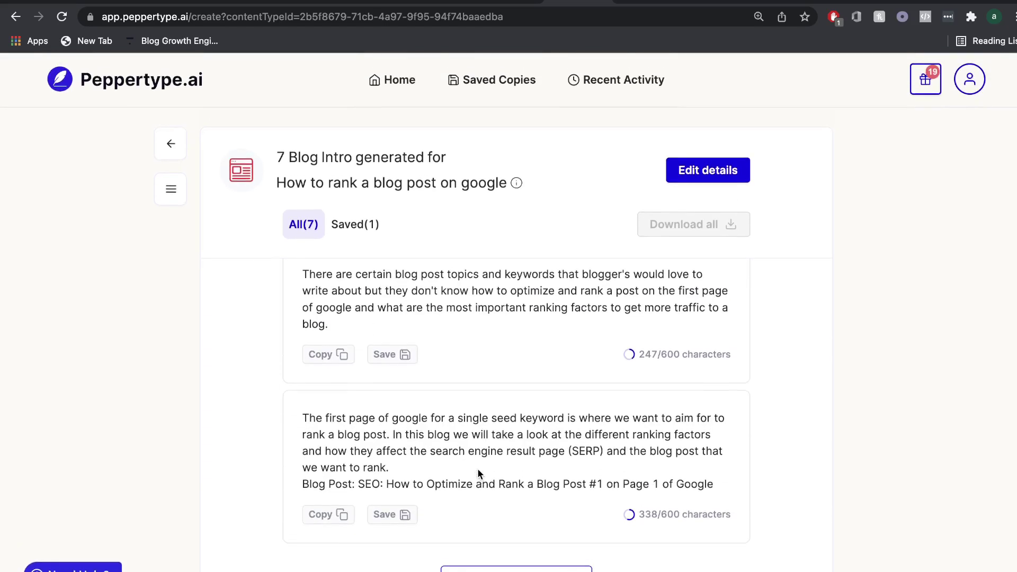
{"action": "scroll", "coordinate": [478, 468], "scroll_direction": "up", "scroll_amount": 7}
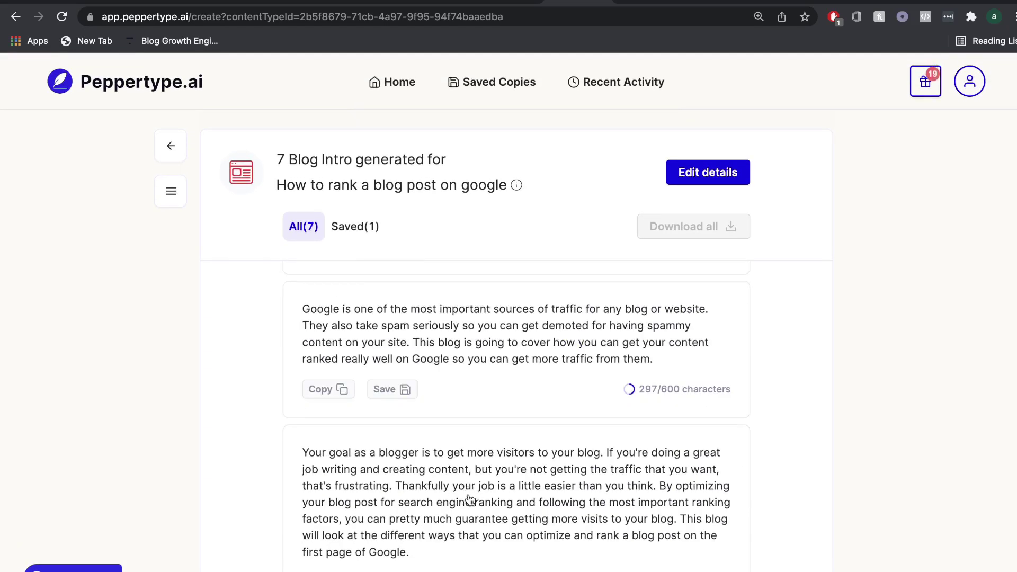
{"action": "scroll", "coordinate": [469, 499], "scroll_direction": "down", "scroll_amount": 1}
{"action": "scroll", "coordinate": [450, 456], "scroll_direction": "down", "scroll_amount": 5}
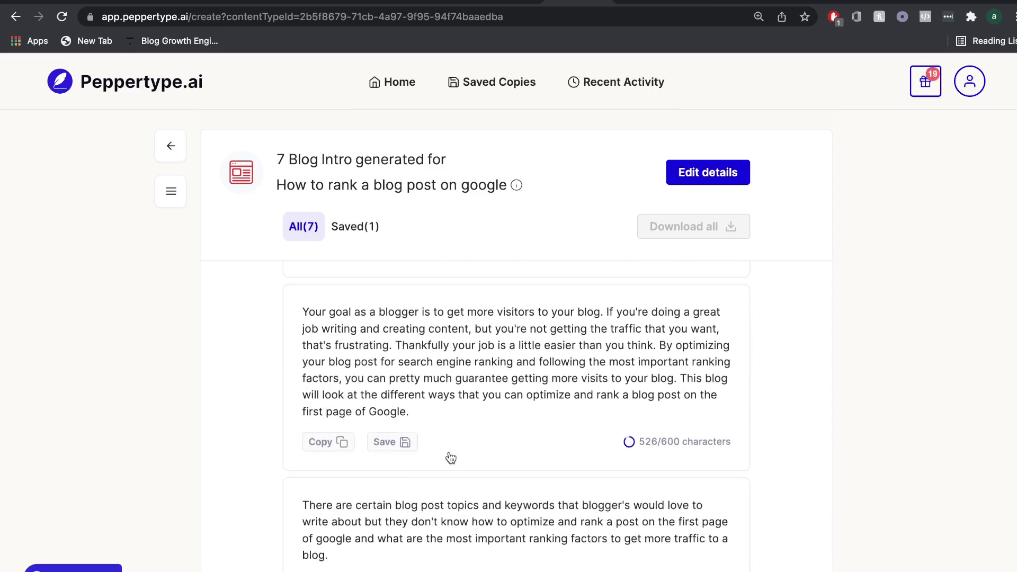
{"action": "scroll", "coordinate": [449, 457], "scroll_direction": "up", "scroll_amount": 10}
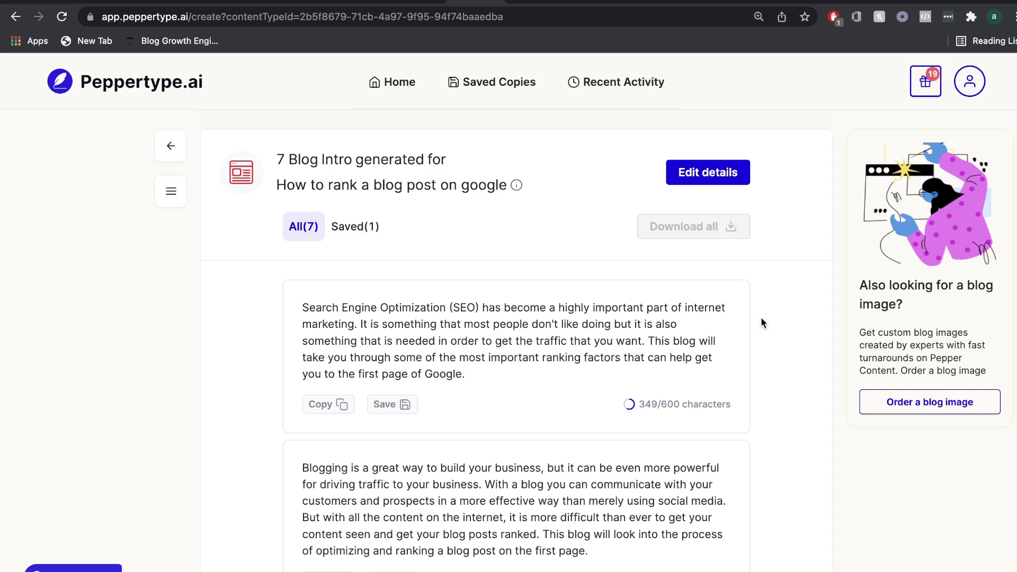
Select the full text of the 'Blogging is a great way to build your business' intro paragraph.
{"action": "scroll", "coordinate": [623, 261], "scroll_direction": "down", "scroll_amount": 2}
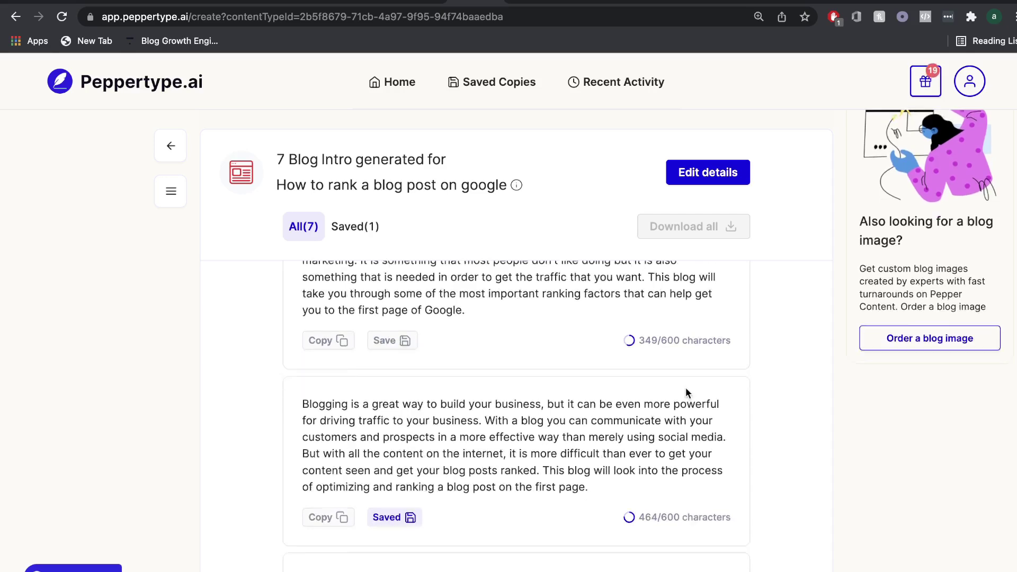
{"action": "scroll", "coordinate": [686, 393], "scroll_direction": "down", "scroll_amount": 2}
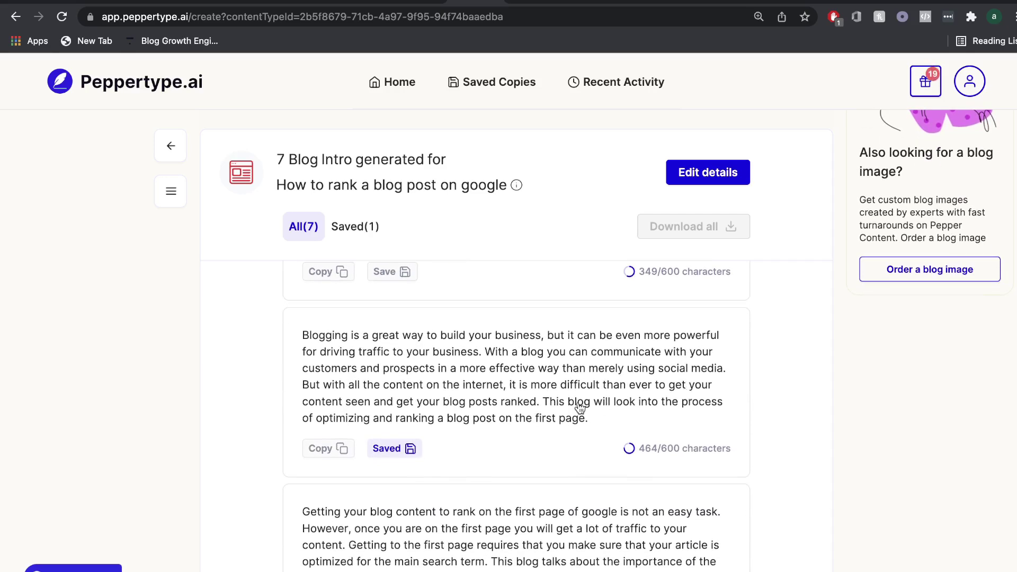
{"action": "triple_click", "coordinate": [512, 382]}
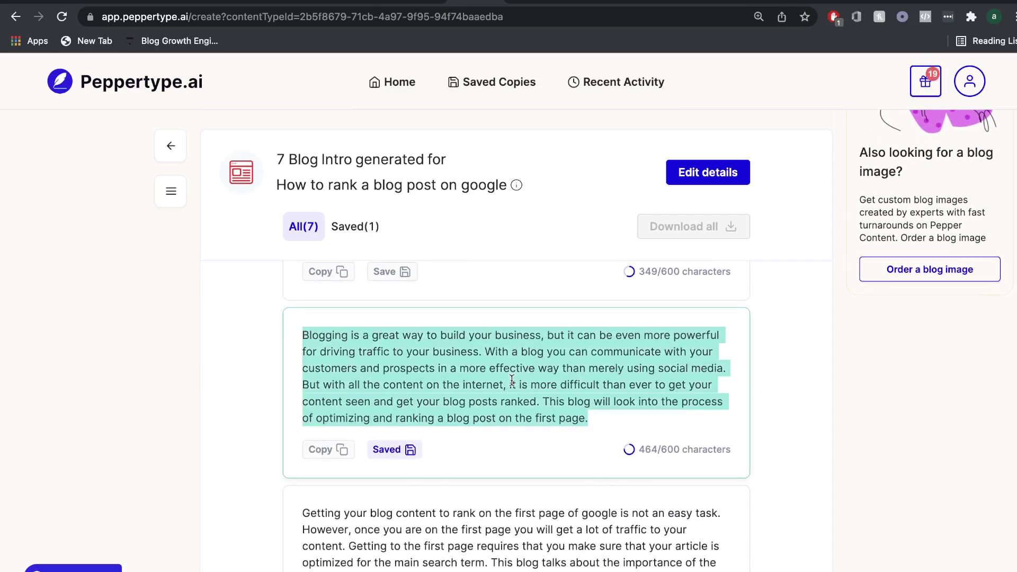
Paste the 'Blogging is a great way to build your business' intro into a new blank Google Doc.
{"action": "left_click", "coordinate": [532, 3]}
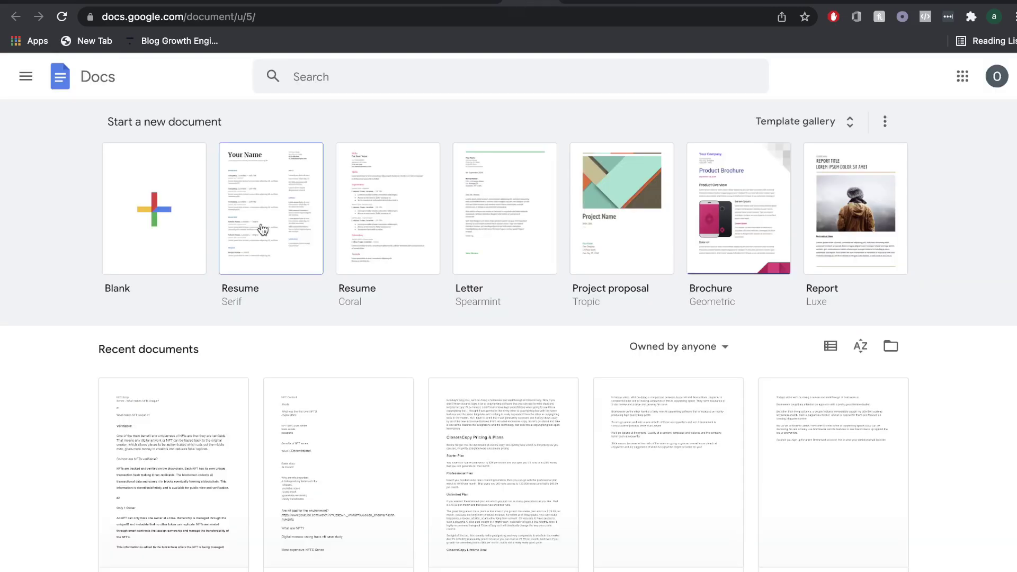
{"action": "left_click", "coordinate": [148, 208]}
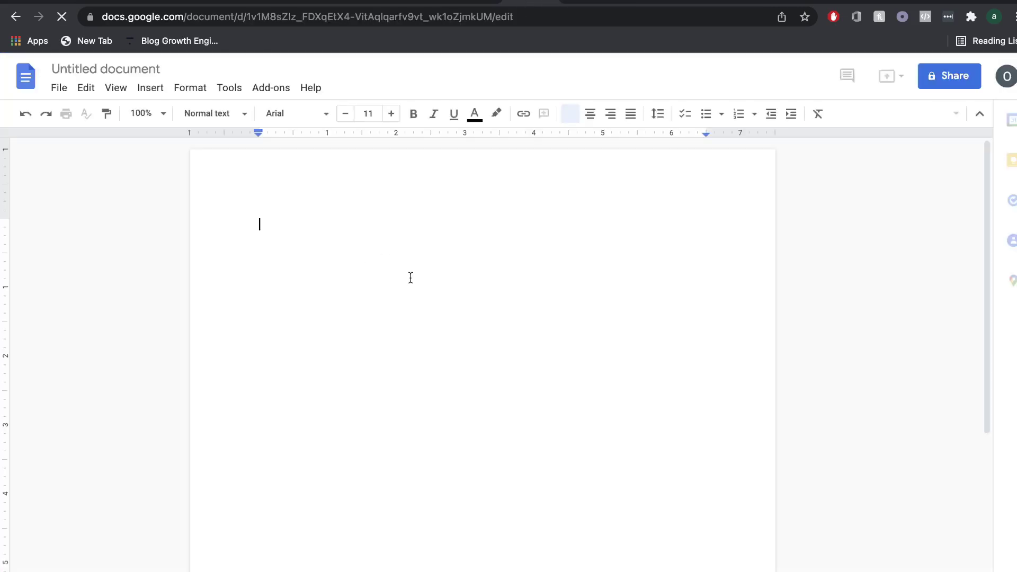
{"action": "key", "text": "ctrl+v"}
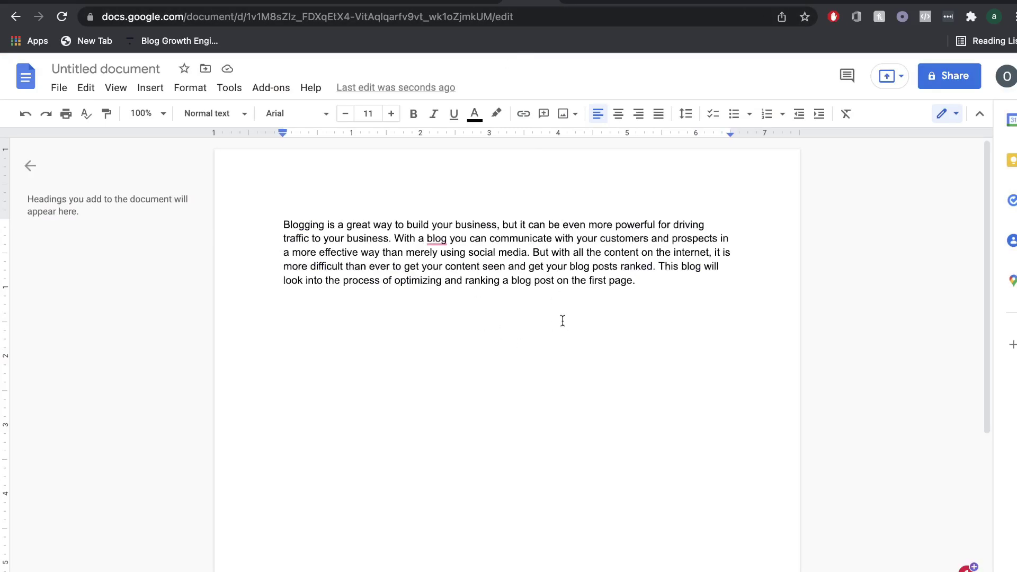
Start a Blog Outline in Peppertype's SEO tools and begin filling in the product or brand name.
{"action": "left_click", "coordinate": [478, 1]}
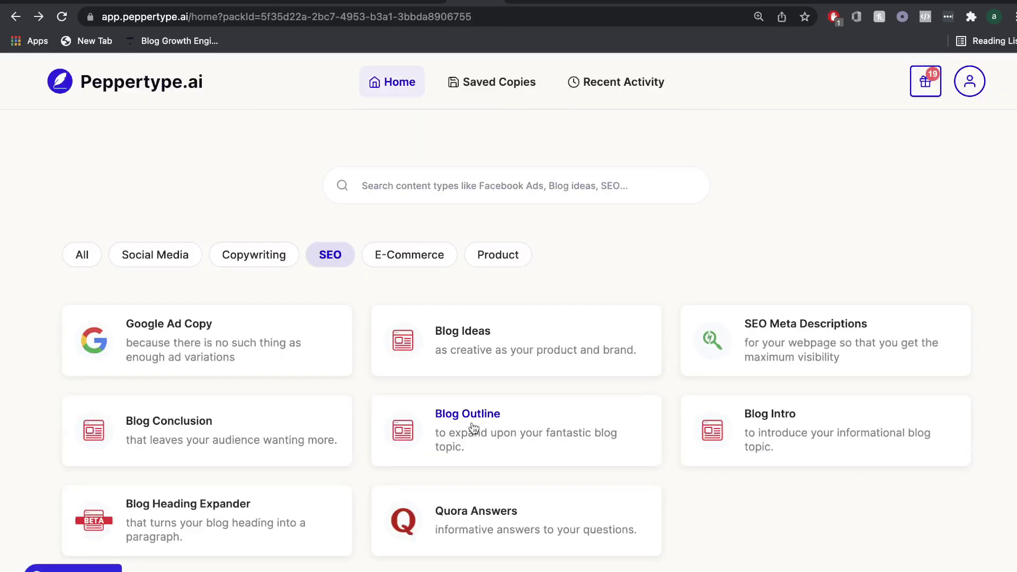
{"action": "left_click", "coordinate": [519, 426]}
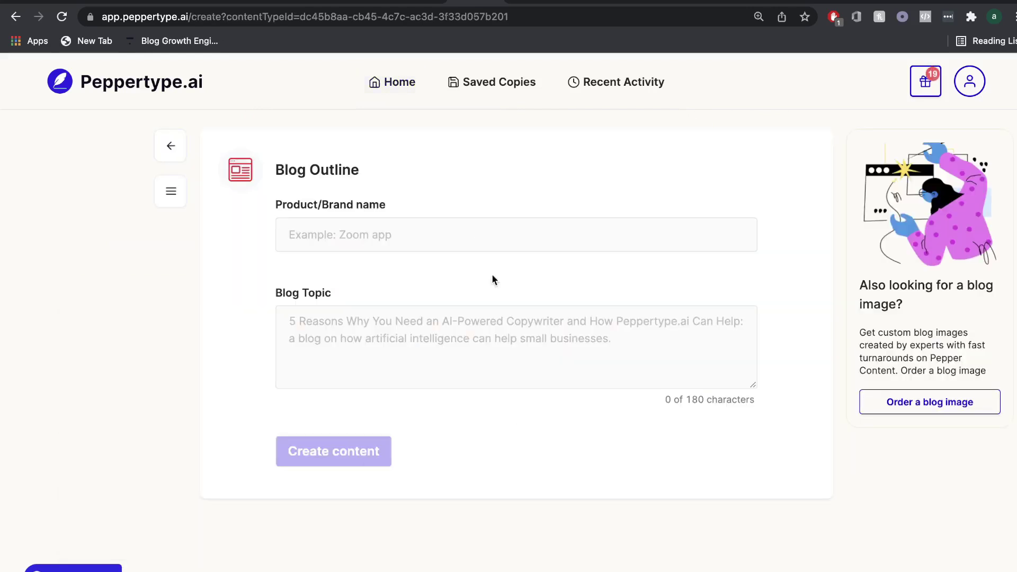
{"action": "left_click", "coordinate": [419, 225]}
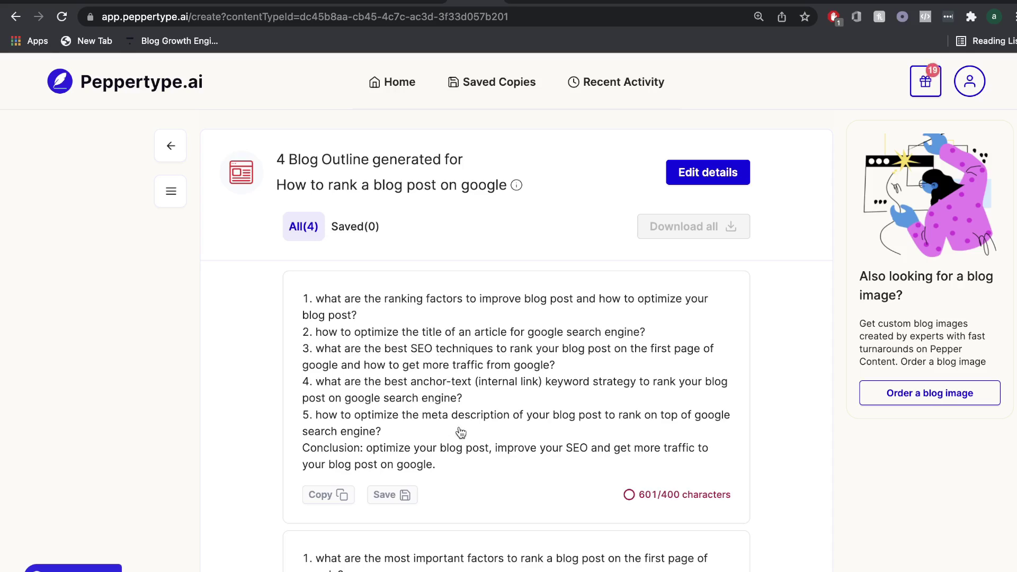
Scroll through the generated Blog Outlines for 'How to rank a blog post on google'.
{"action": "scroll", "coordinate": [458, 440], "scroll_direction": "down", "scroll_amount": 3}
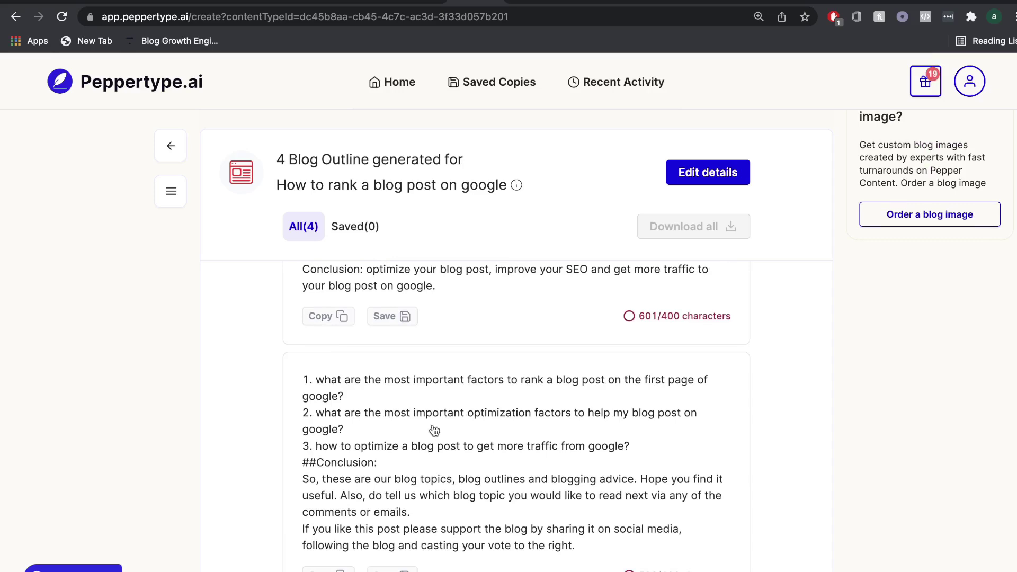
{"action": "scroll", "coordinate": [489, 432], "scroll_direction": "down", "scroll_amount": 1}
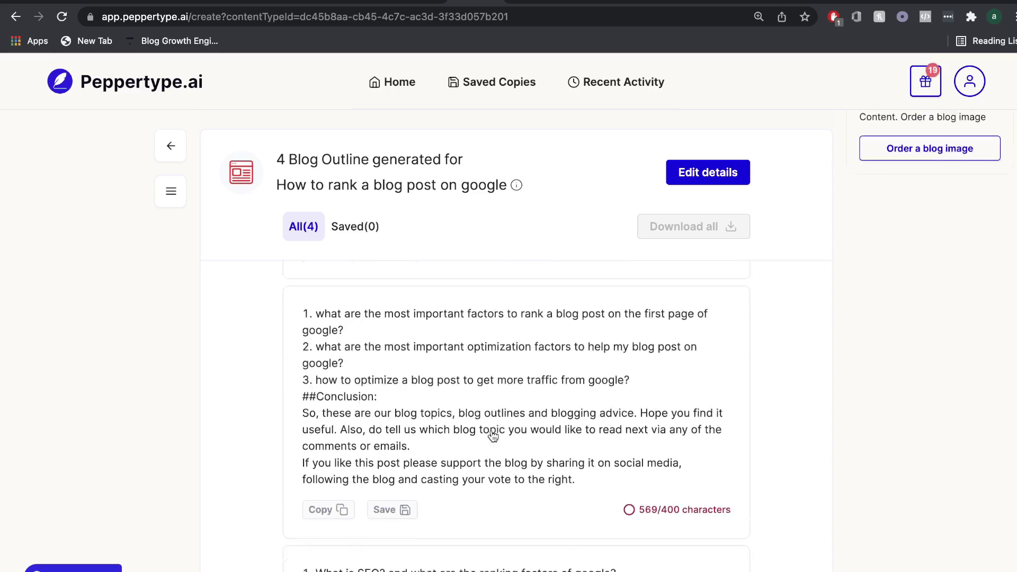
{"action": "scroll", "coordinate": [493, 434], "scroll_direction": "down", "scroll_amount": 5}
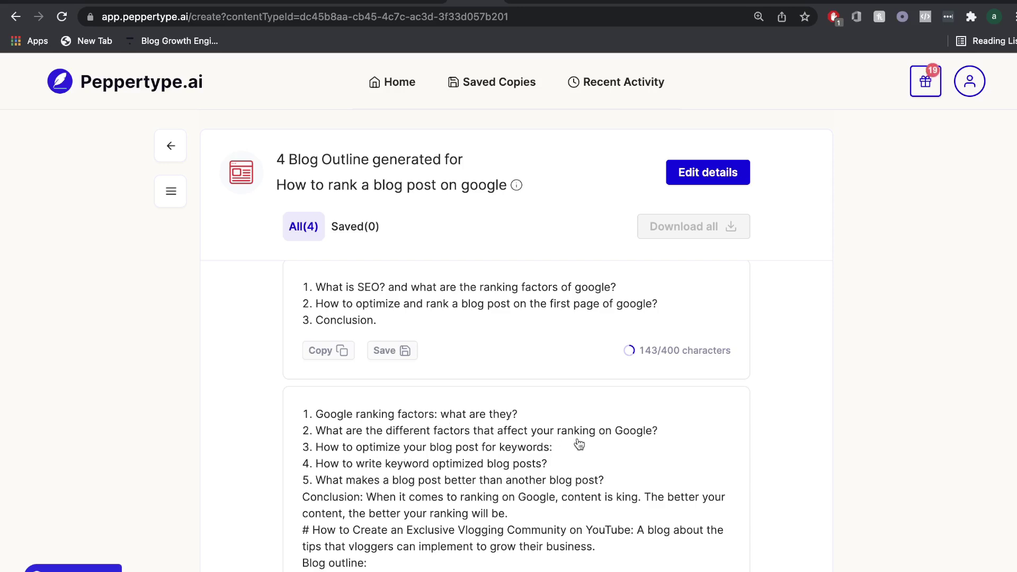
{"action": "scroll", "coordinate": [579, 444], "scroll_direction": "down", "scroll_amount": 2}
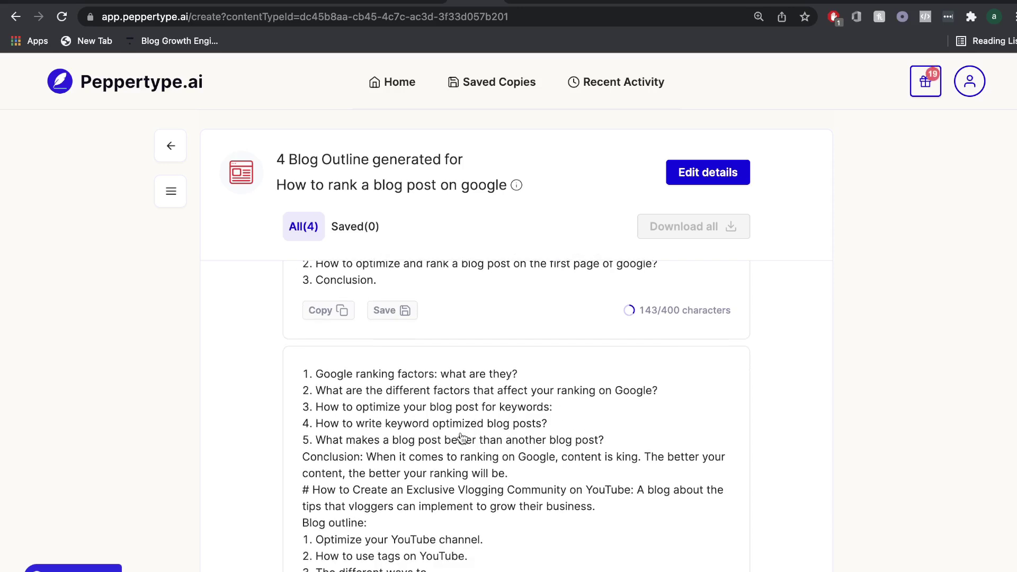
{"action": "scroll", "coordinate": [490, 439], "scroll_direction": "down", "scroll_amount": 5}
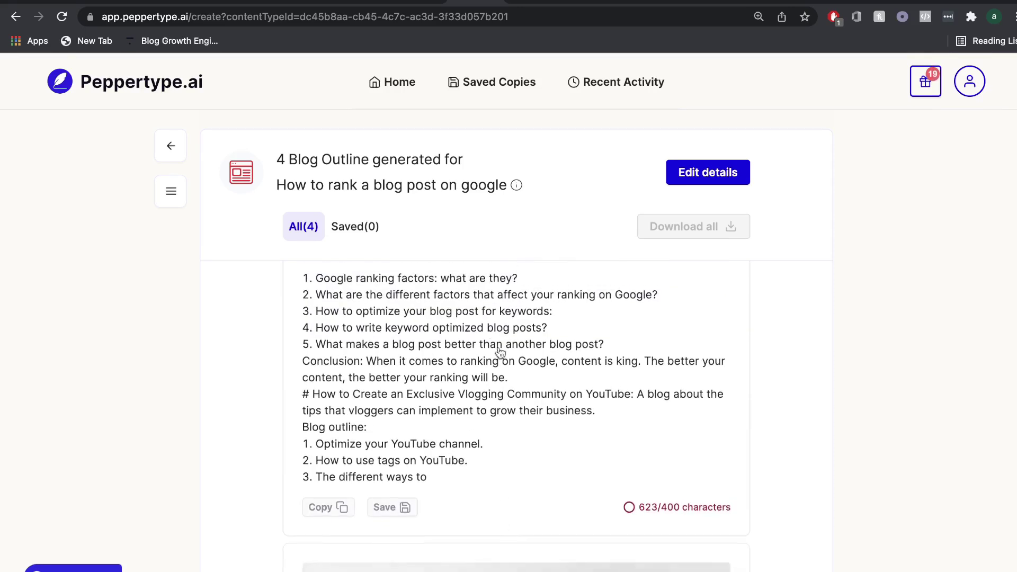
{"action": "scroll", "coordinate": [510, 416], "scroll_direction": "down", "scroll_amount": 1}
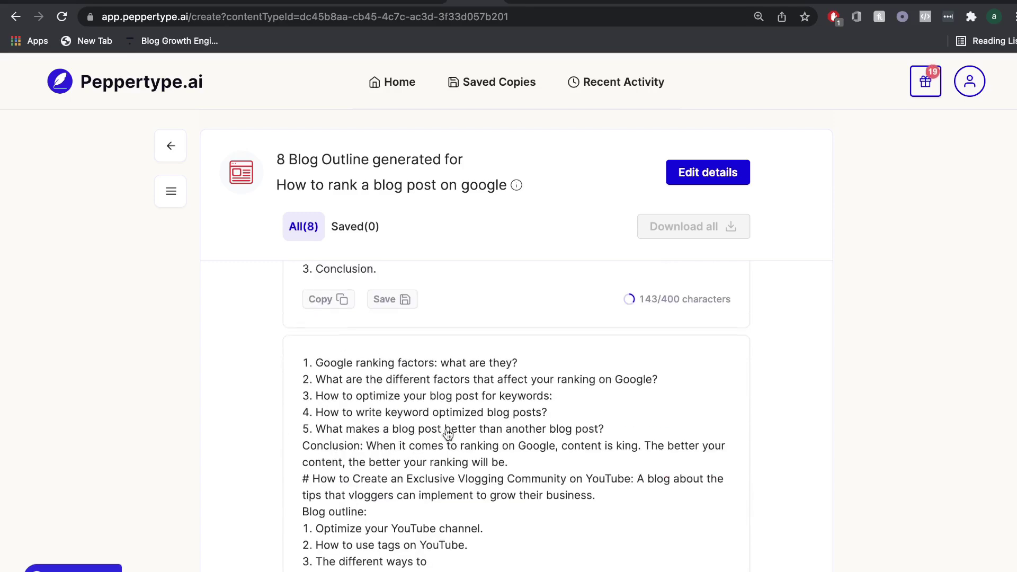
{"action": "scroll", "coordinate": [434, 456], "scroll_direction": "up", "scroll_amount": 4}
{"action": "scroll", "coordinate": [415, 540], "scroll_direction": "down", "scroll_amount": 2}
{"action": "scroll", "coordinate": [392, 504], "scroll_direction": "up", "scroll_amount": 2}
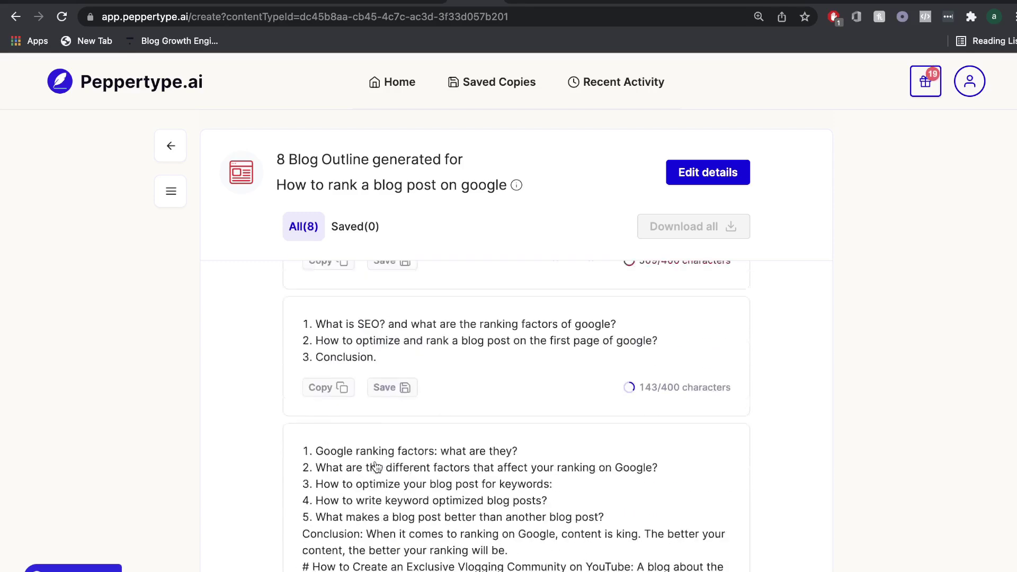
{"action": "scroll", "coordinate": [377, 467], "scroll_direction": "up", "scroll_amount": 8}
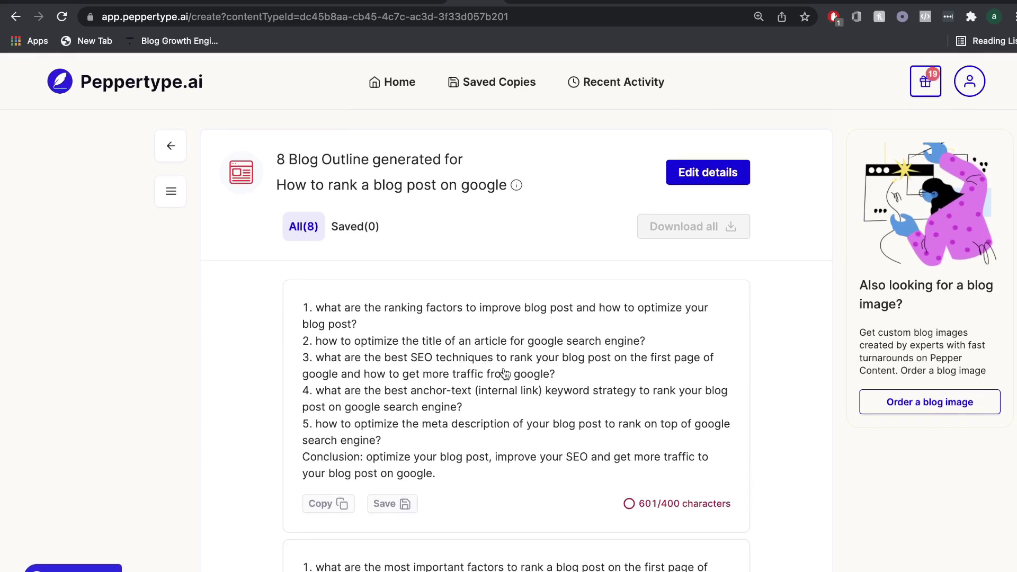
Copy the first outline, go to Blog Heading Expander, and select item 5's meta-description question.
{"action": "left_click", "coordinate": [339, 502]}
{"action": "key", "text": "super+bracketleft"}
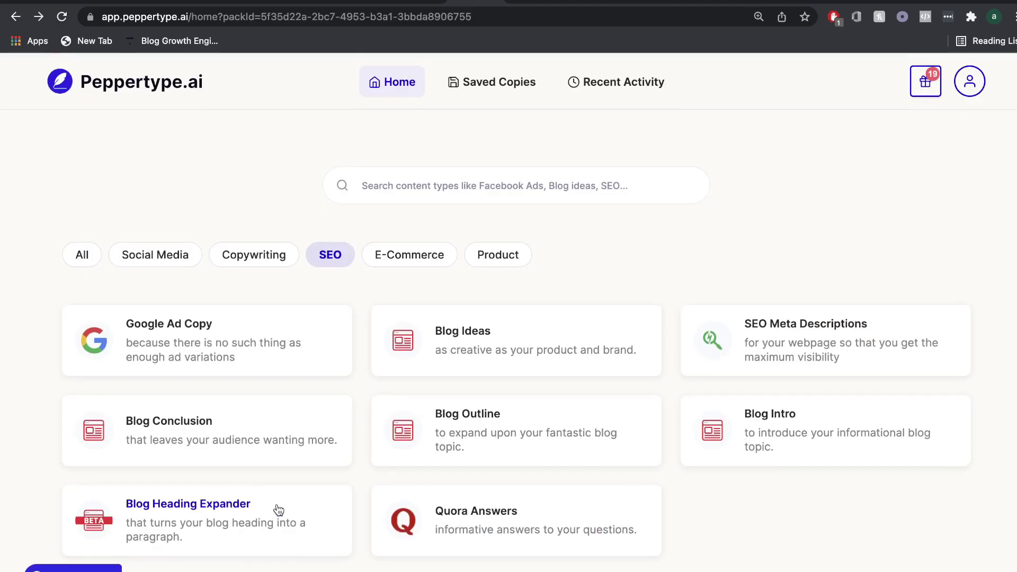
{"action": "left_click", "coordinate": [211, 515]}
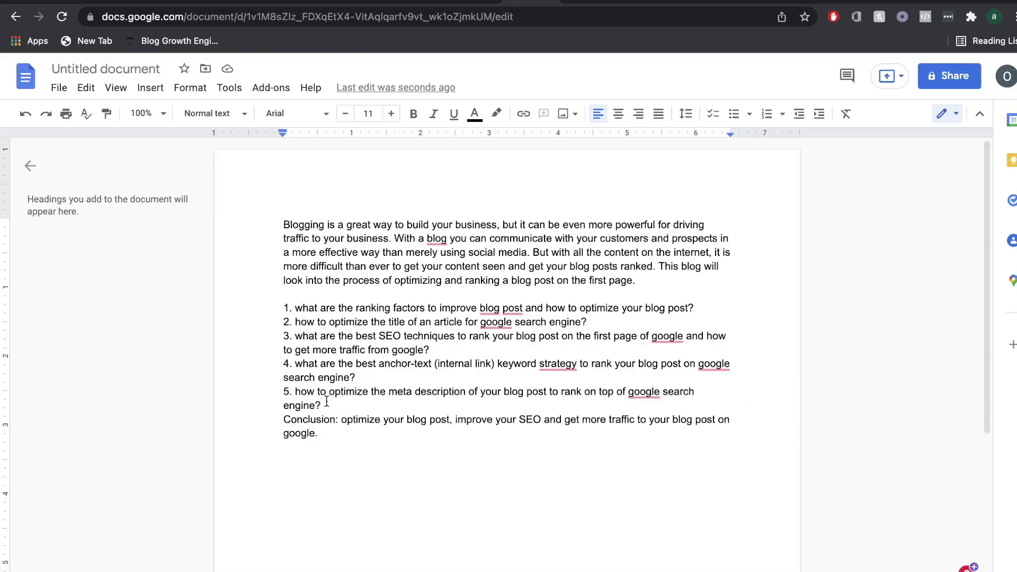
{"action": "left_click_drag", "start_coordinate": [322, 406], "coordinate": [301, 398]}
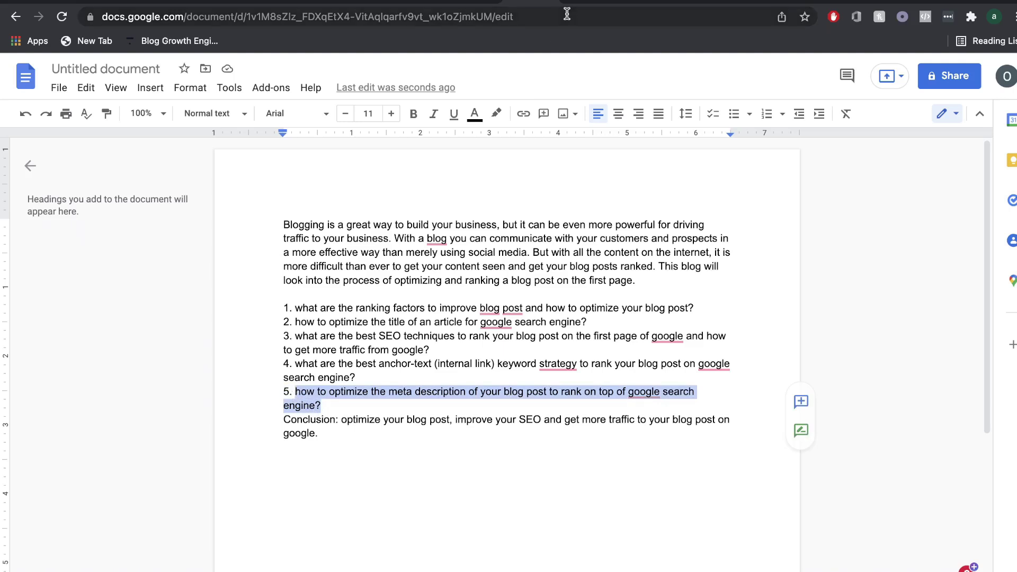
Fill Blog Heading Expander with name 'How to rank a blog post on google' and the meta-description heading, then generate.
{"action": "left_click", "coordinate": [473, 3]}
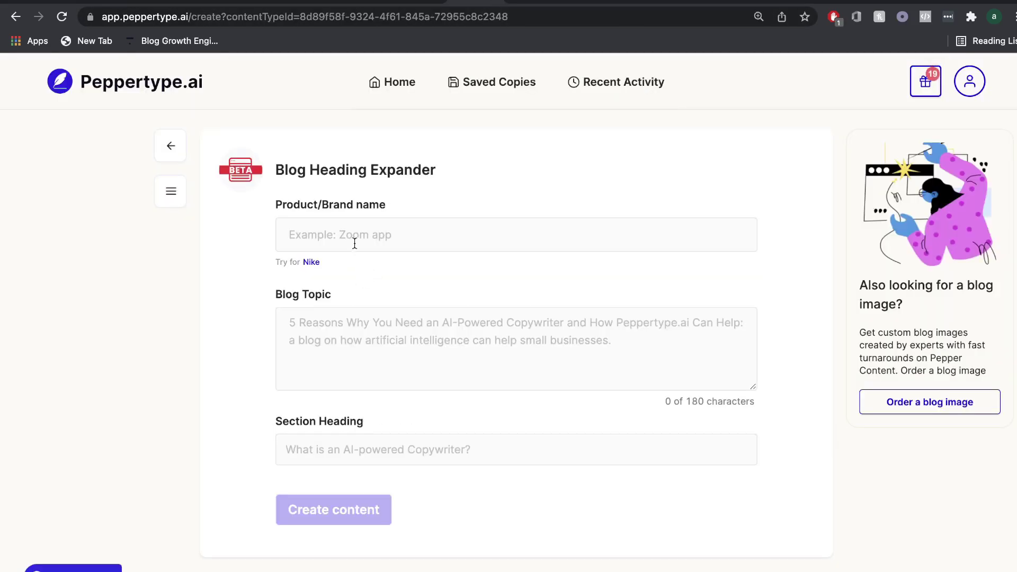
{"action": "key", "text": "super+v"}
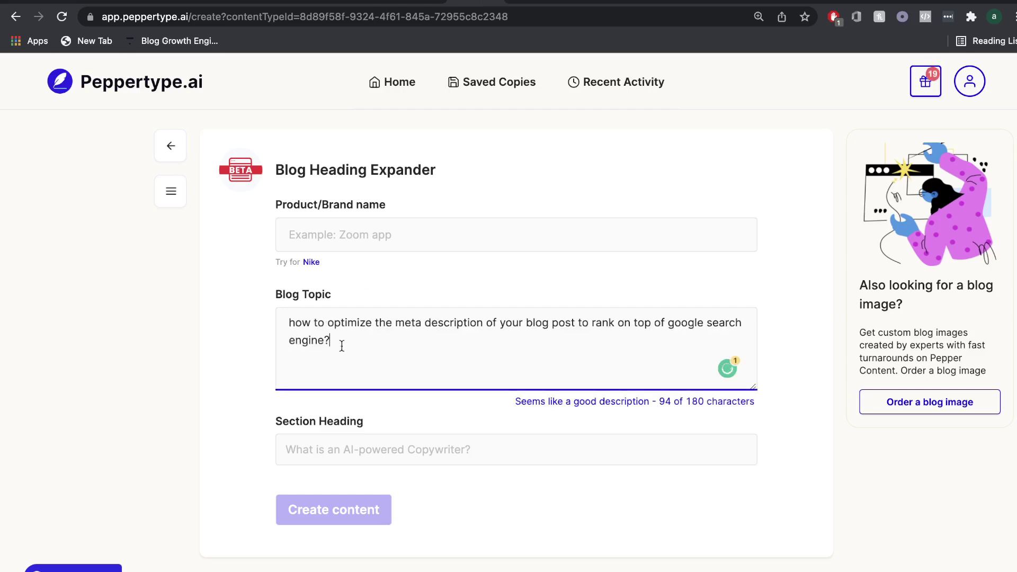
{"action": "key", "text": "shift+Tab"}
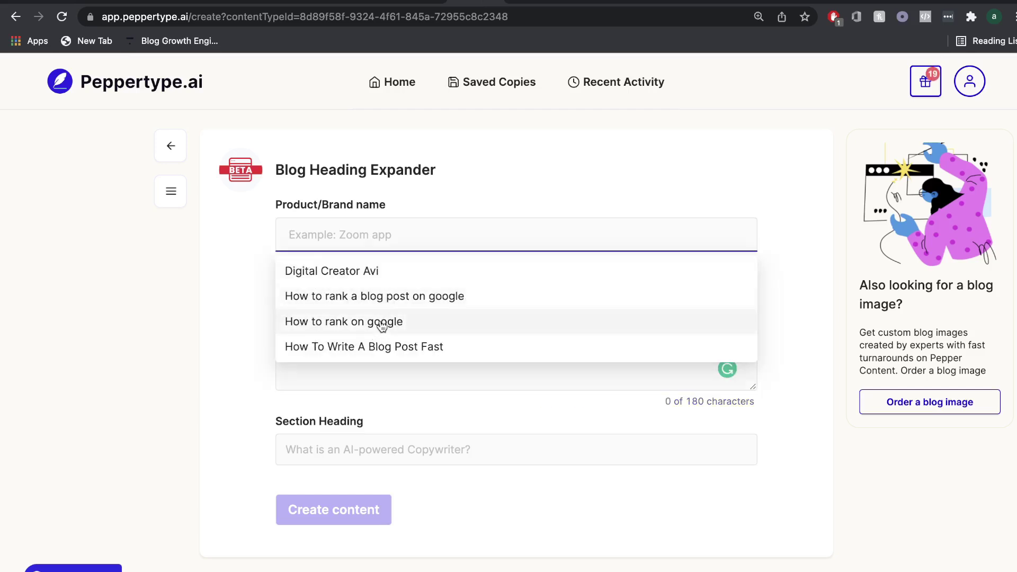
{"action": "left_click", "coordinate": [379, 296]}
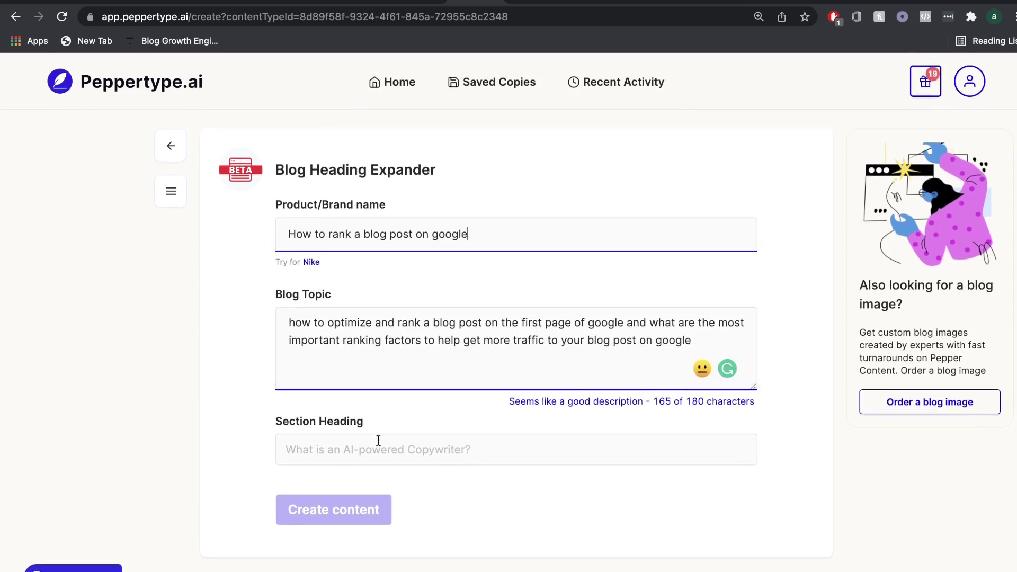
{"action": "left_click", "coordinate": [382, 457]}
{"action": "key", "text": "super+v"}
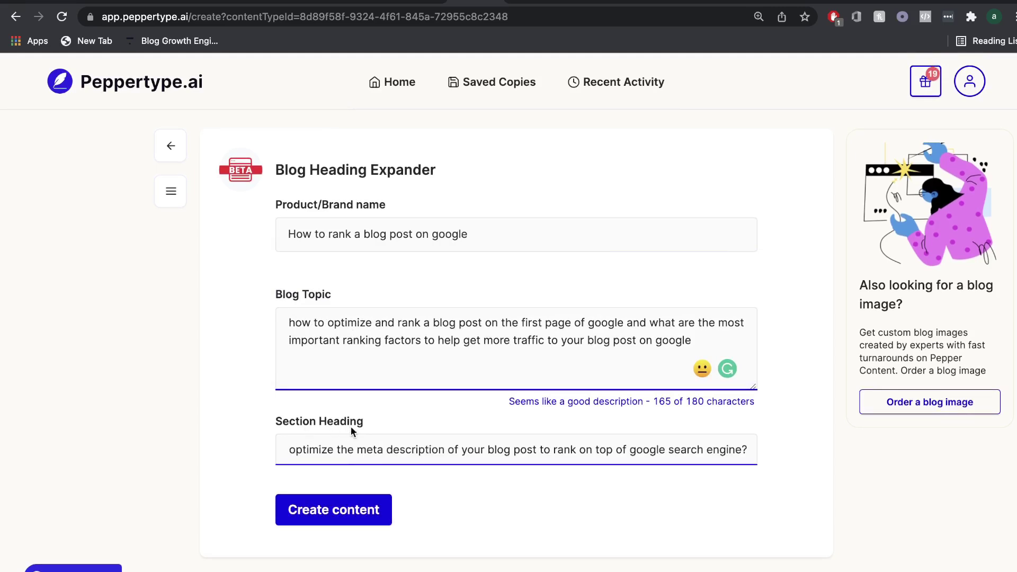
{"action": "left_click", "coordinate": [336, 512]}
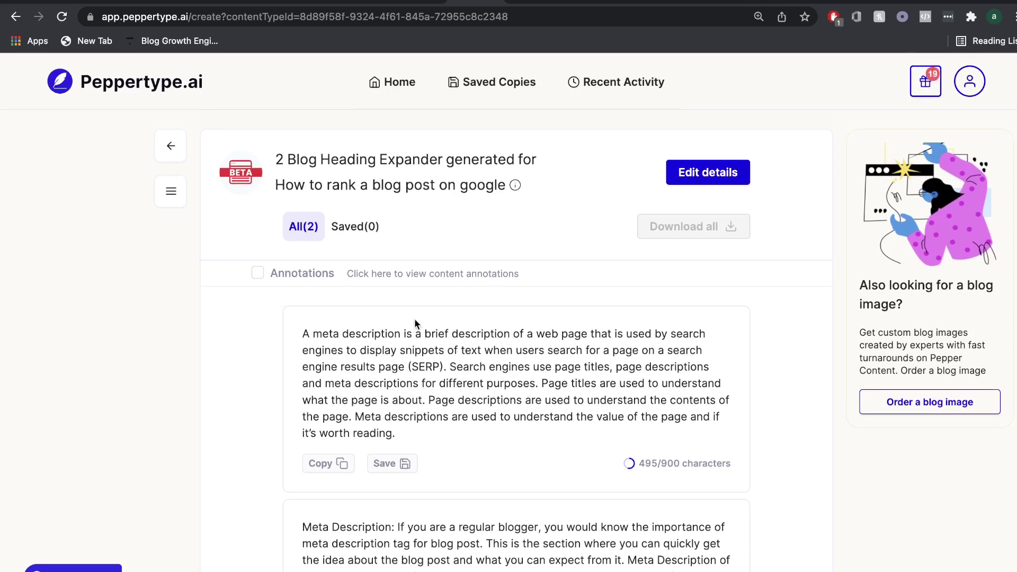
Scroll the Blog Heading Expander results to find the 'meta description is one of the most important elements' paragraph.
{"action": "scroll", "coordinate": [414, 319], "scroll_direction": "down", "scroll_amount": 1}
{"action": "scroll", "coordinate": [448, 343], "scroll_direction": "up", "scroll_amount": 1}
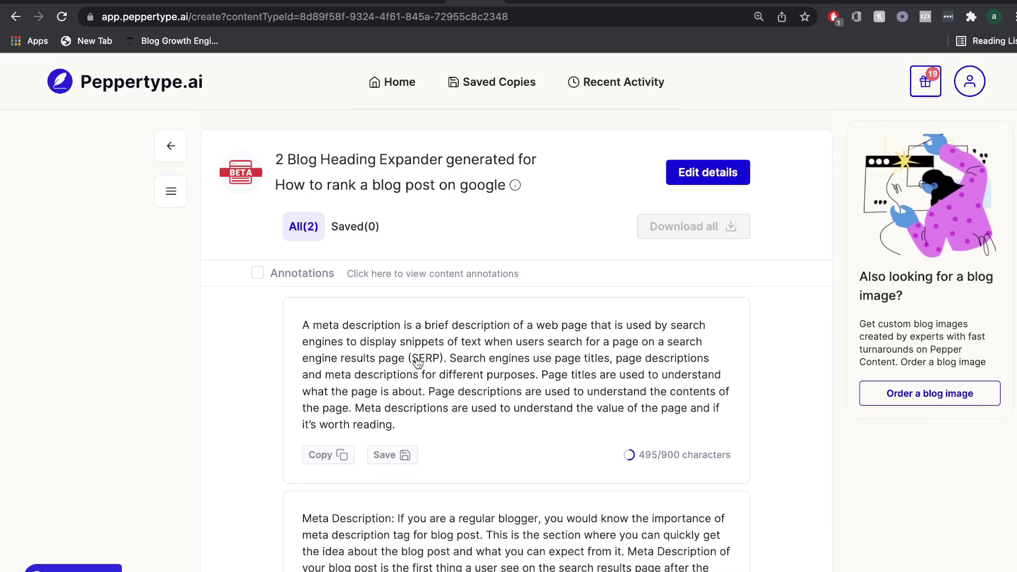
{"action": "scroll", "coordinate": [460, 382], "scroll_direction": "down", "scroll_amount": 1}
{"action": "scroll", "coordinate": [461, 383], "scroll_direction": "down", "scroll_amount": 3}
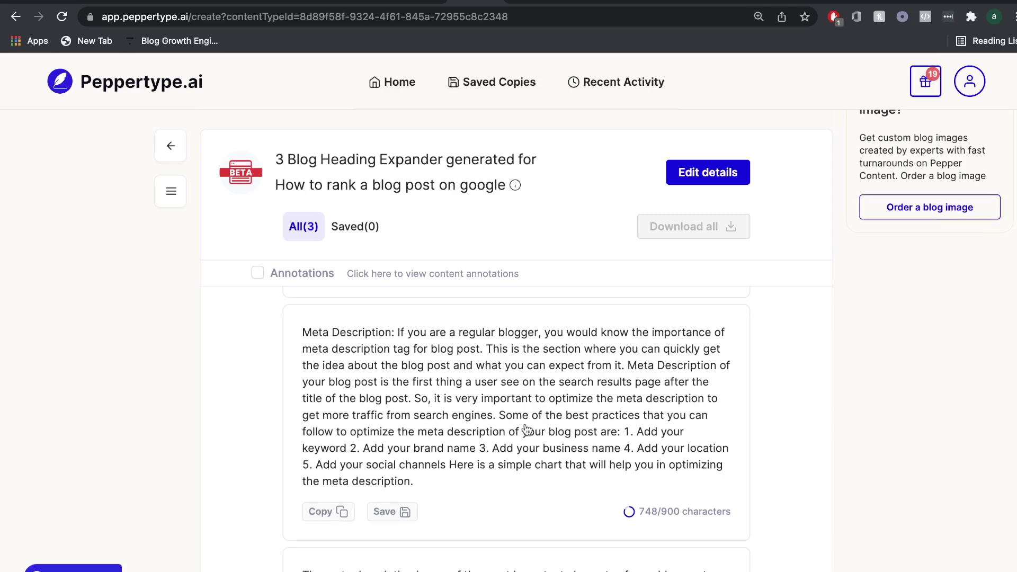
{"action": "scroll", "coordinate": [625, 455], "scroll_direction": "down", "scroll_amount": 1}
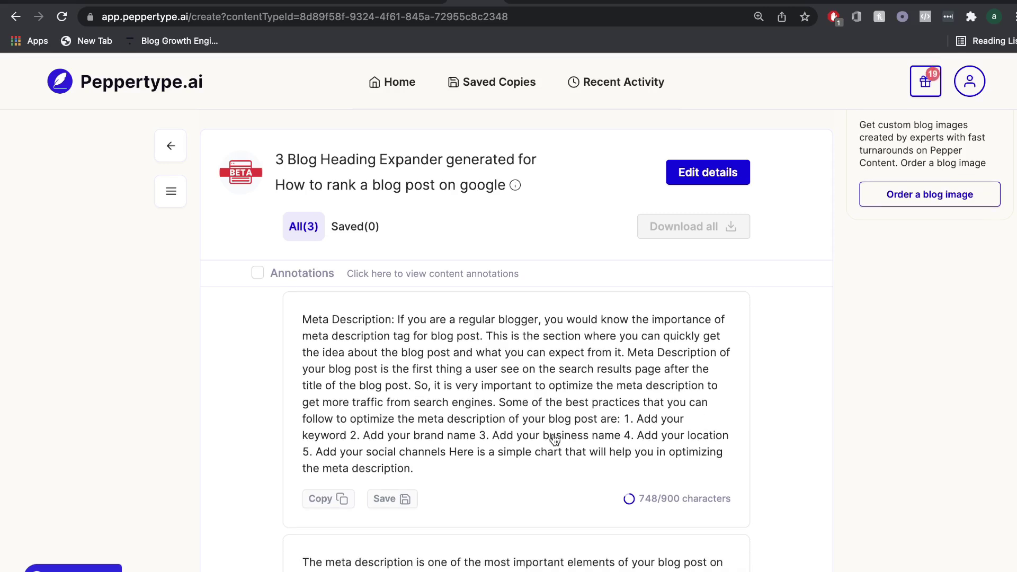
{"action": "scroll", "coordinate": [555, 440], "scroll_direction": "down", "scroll_amount": 2}
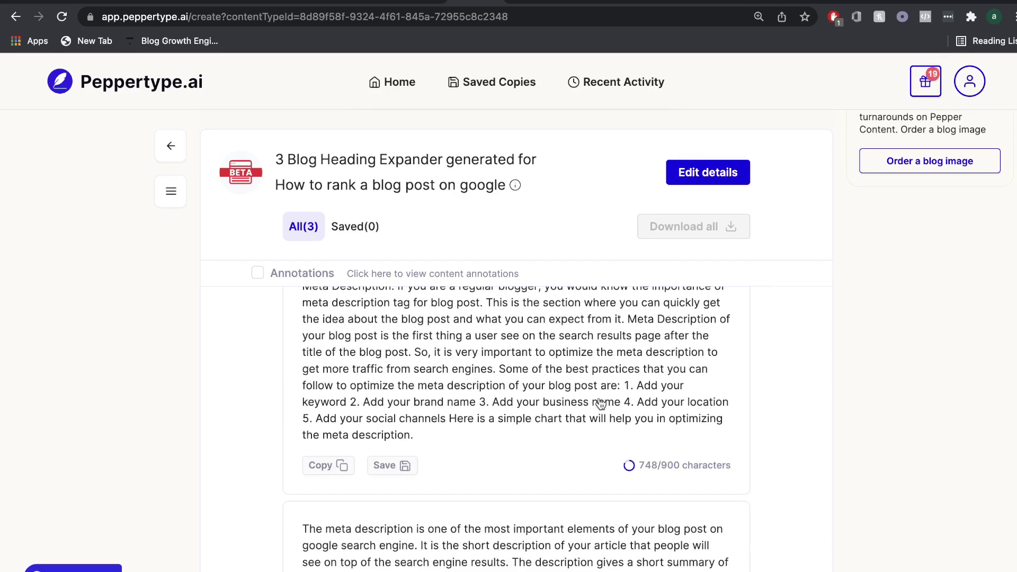
{"action": "scroll", "coordinate": [601, 404], "scroll_direction": "up", "scroll_amount": 1}
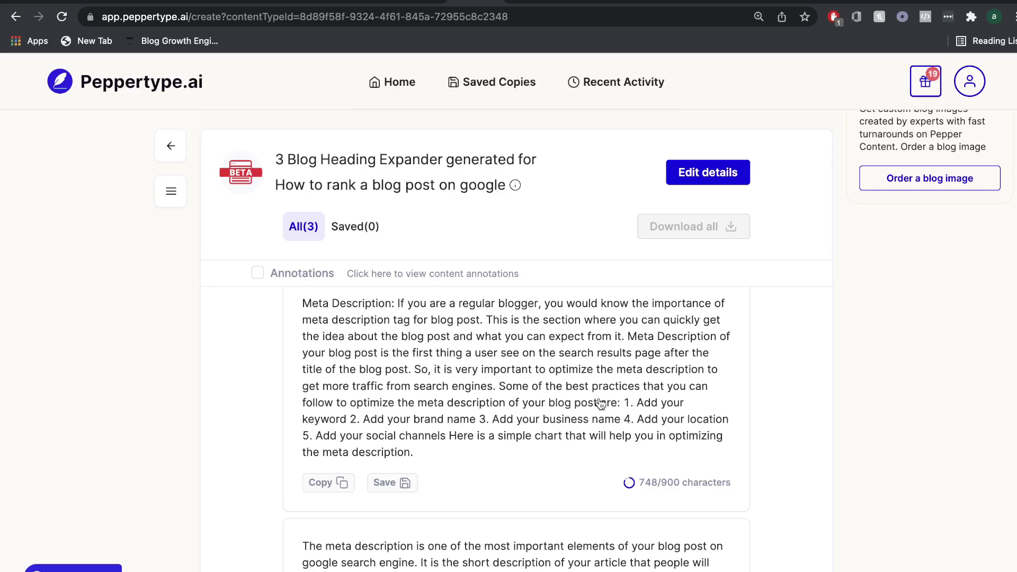
{"action": "scroll", "coordinate": [601, 405], "scroll_direction": "down", "scroll_amount": 5}
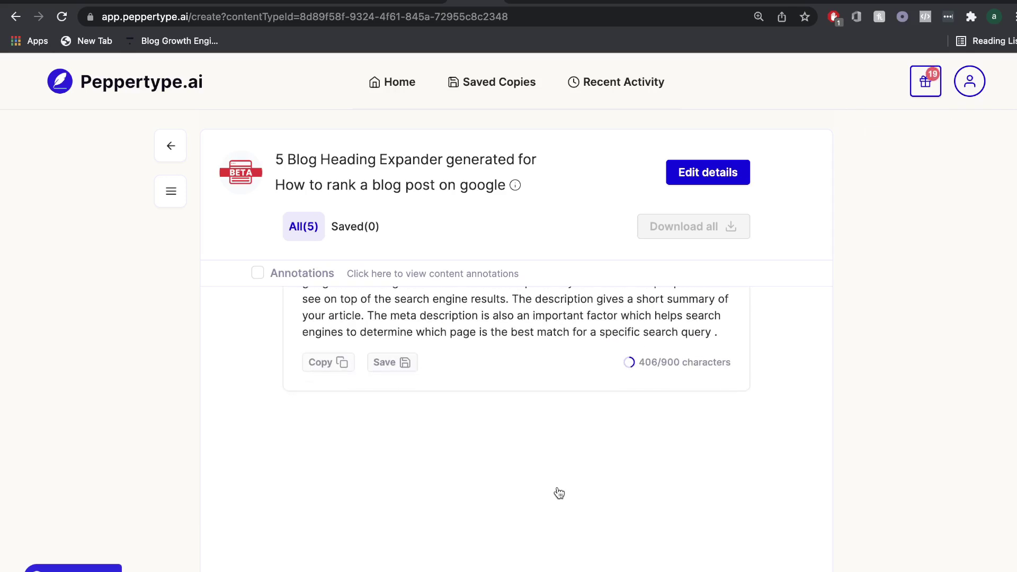
{"action": "scroll", "coordinate": [466, 522], "scroll_direction": "down", "scroll_amount": 6}
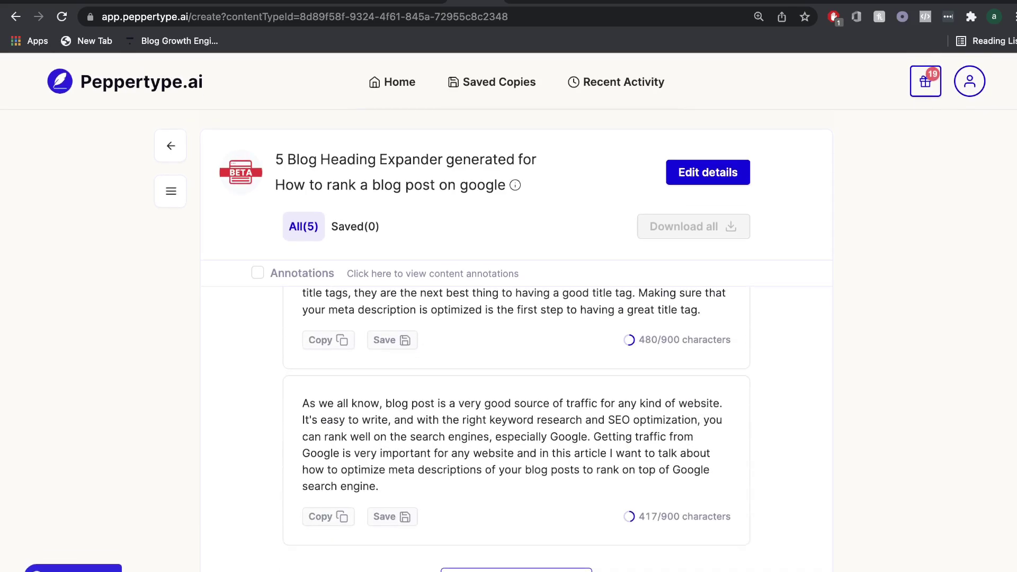
{"action": "scroll", "coordinate": [504, 473], "scroll_direction": "up", "scroll_amount": 3}
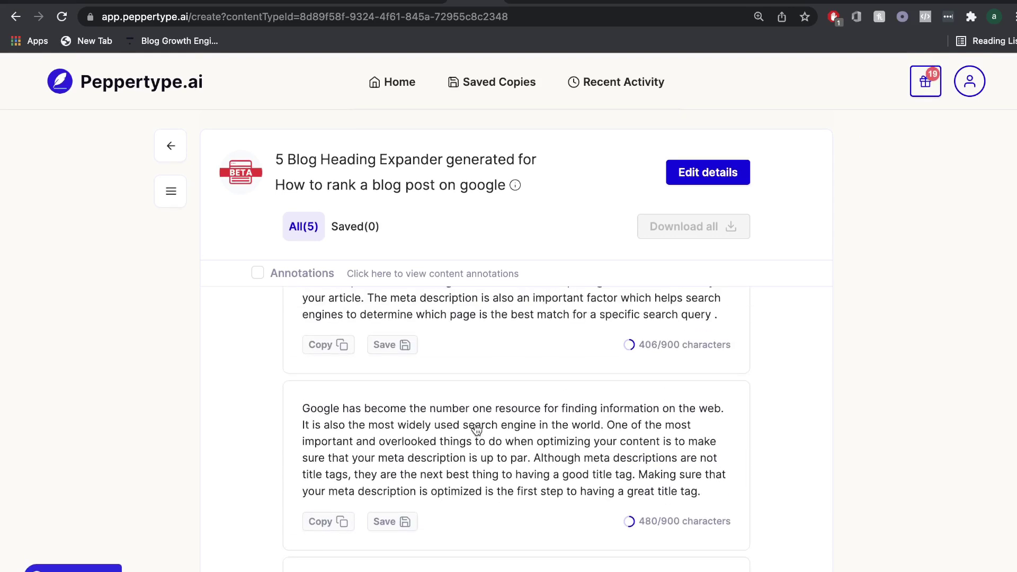
{"action": "scroll", "coordinate": [476, 429], "scroll_direction": "down", "scroll_amount": 1}
{"action": "scroll", "coordinate": [477, 429], "scroll_direction": "up", "scroll_amount": 2}
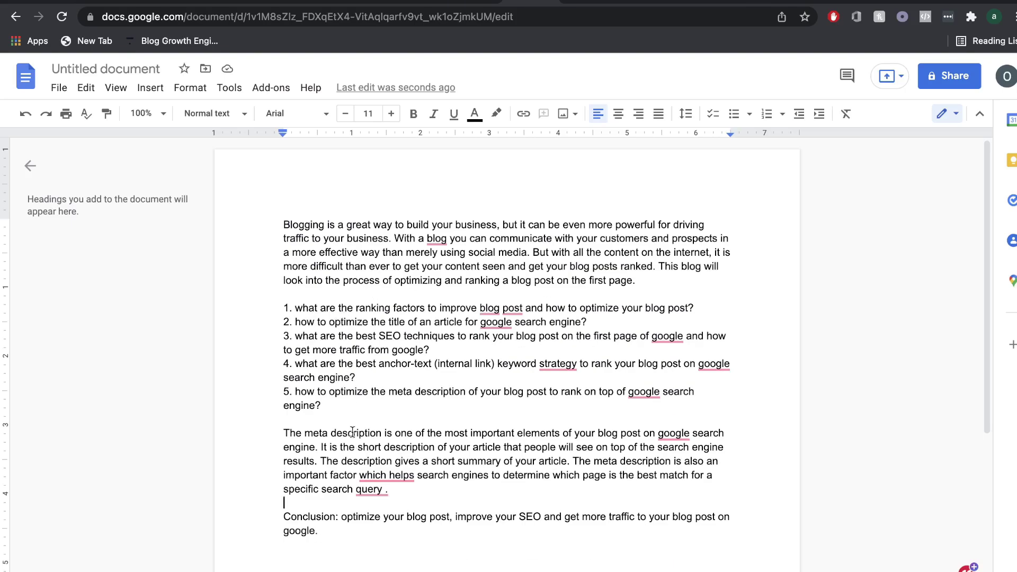
Review the Google Doc draft, then return to the Peppertype.ai home page.
{"action": "mouse_move", "coordinate": [407, 468]}
{"action": "key", "text": "ctrl+Tab"}
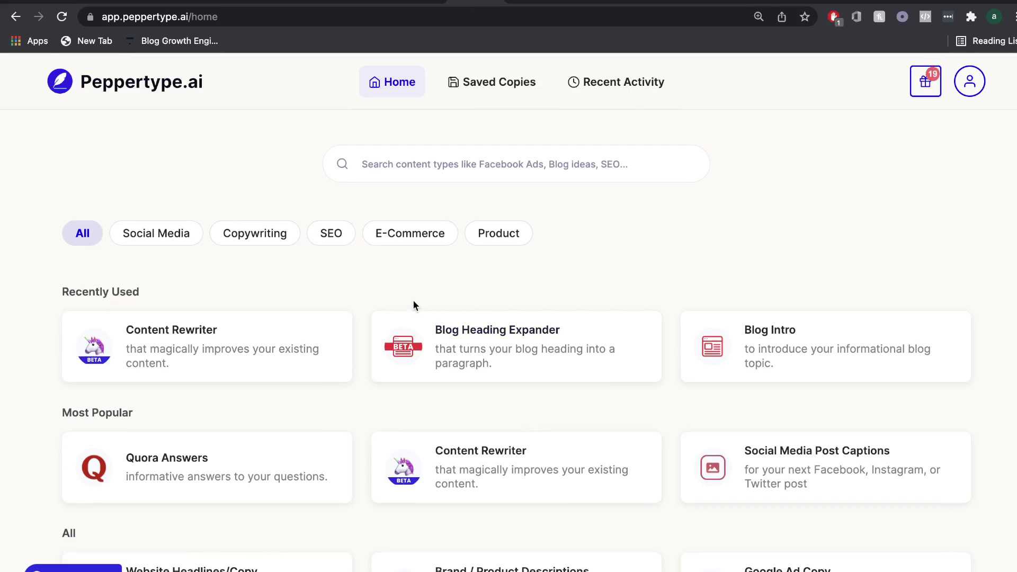
{"action": "left_click", "coordinate": [334, 237]}
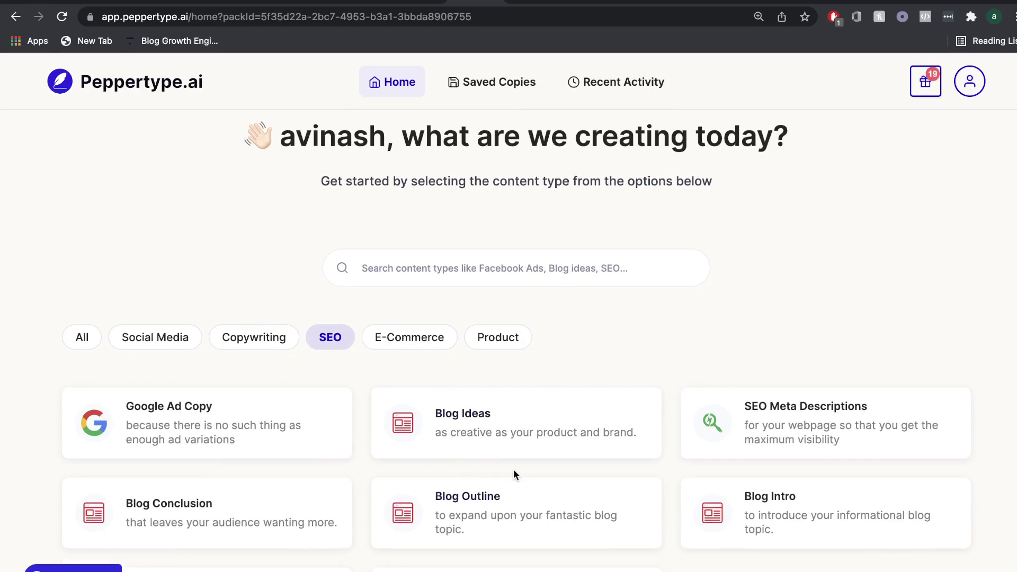
{"action": "scroll", "coordinate": [513, 472], "scroll_direction": "down", "scroll_amount": 1}
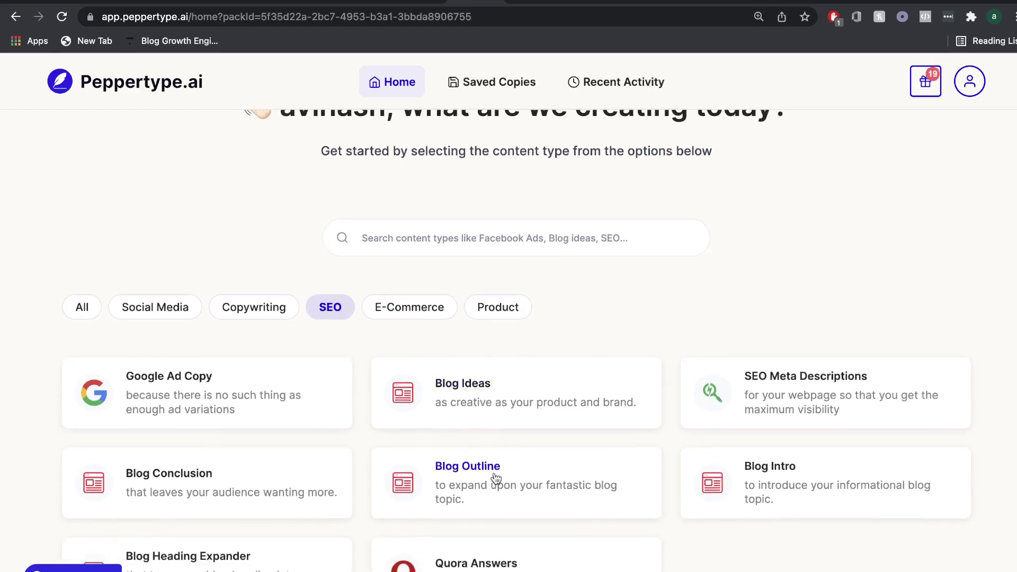
{"action": "scroll", "coordinate": [569, 392], "scroll_direction": "down", "scroll_amount": 1}
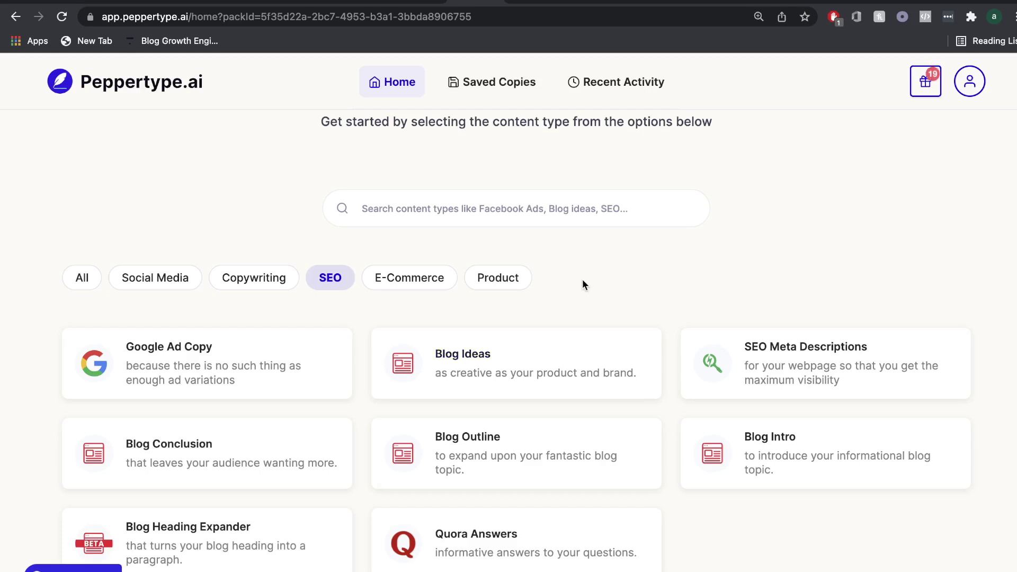
{"action": "scroll", "coordinate": [583, 284], "scroll_direction": "up", "scroll_amount": 1}
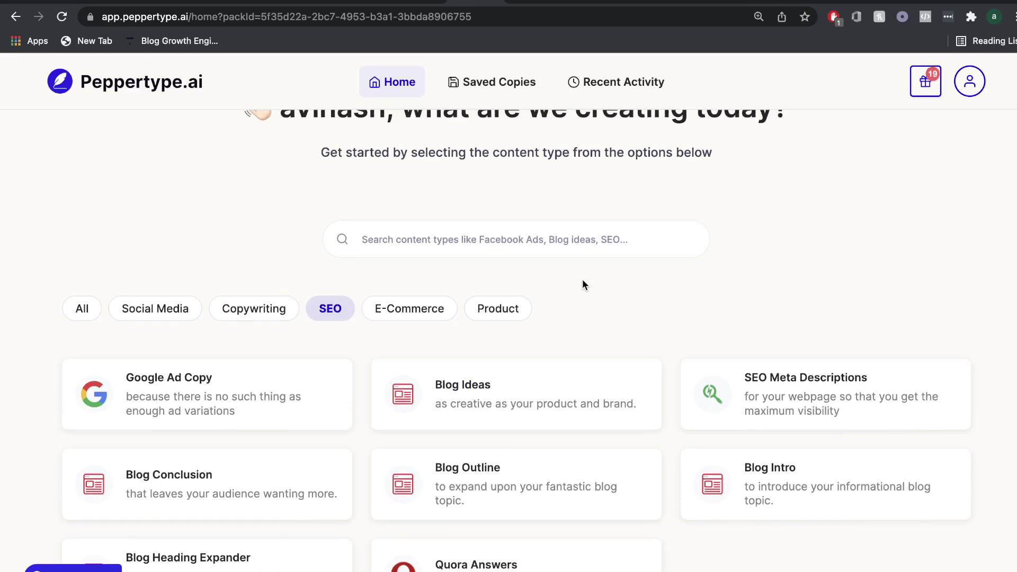
{"action": "key", "text": "alt+Left"}
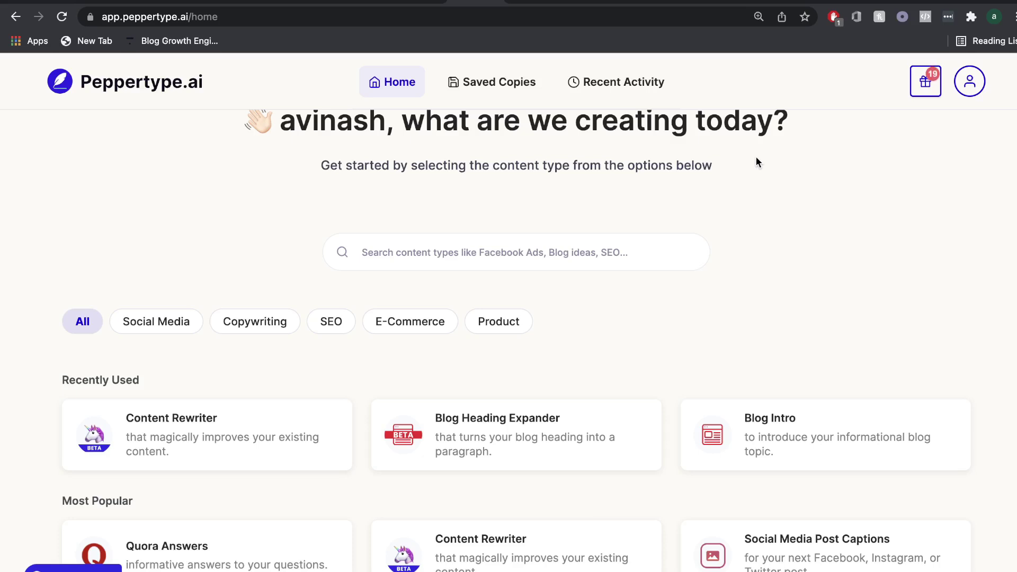
{"action": "scroll", "coordinate": [756, 162], "scroll_direction": "up", "scroll_amount": 2}
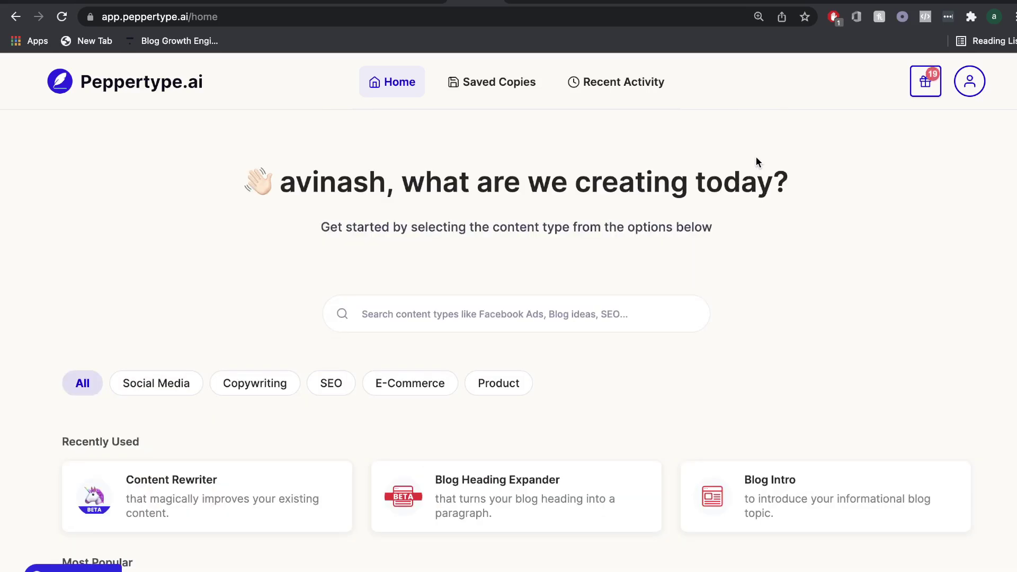